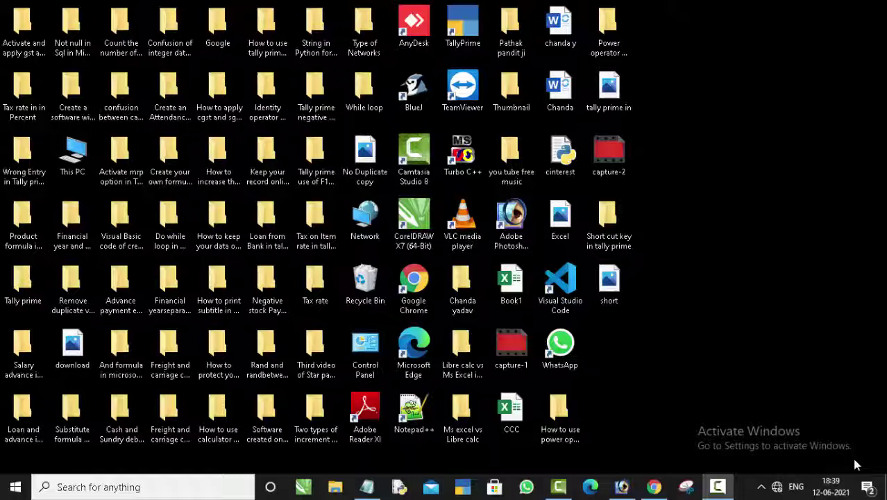
Refresh the desktop several times, then launch Access by running msaccess from the Run dialog.
{"action": "left_click", "coordinate": [715, 84]}
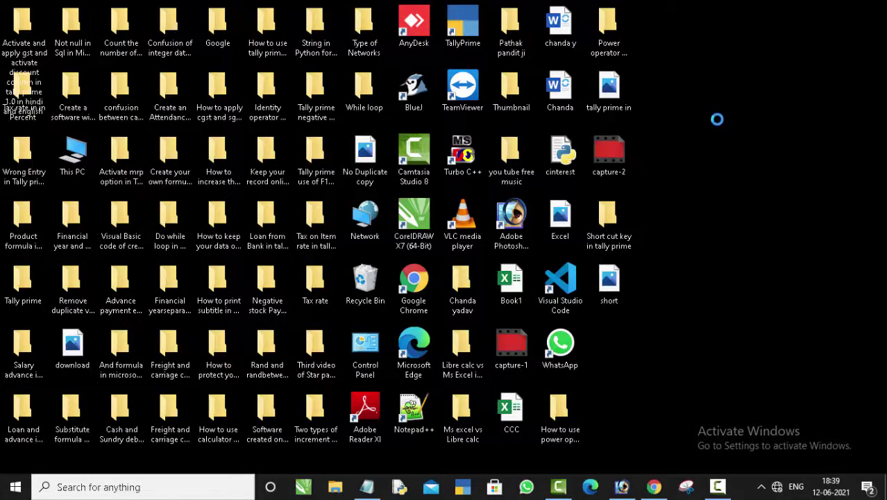
{"action": "left_click", "coordinate": [729, 118]}
{"action": "right_click", "coordinate": [699, 95]}
{"action": "left_click", "coordinate": [704, 127]}
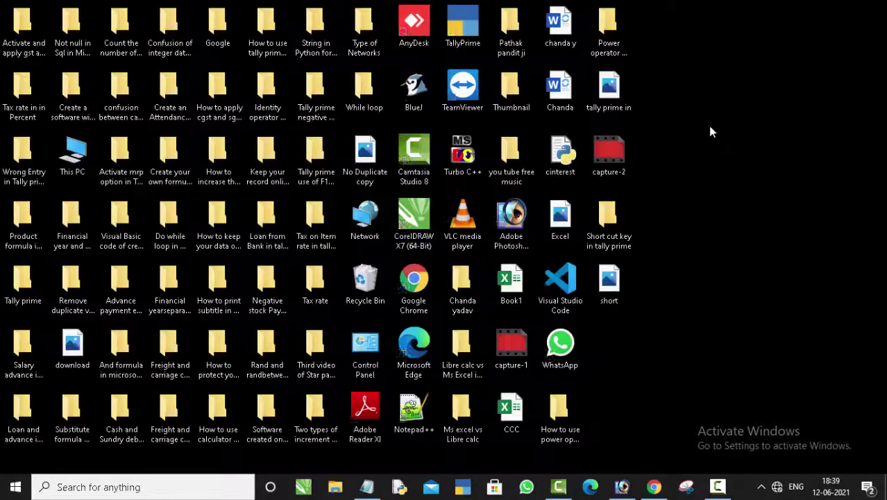
{"action": "right_click", "coordinate": [685, 58]}
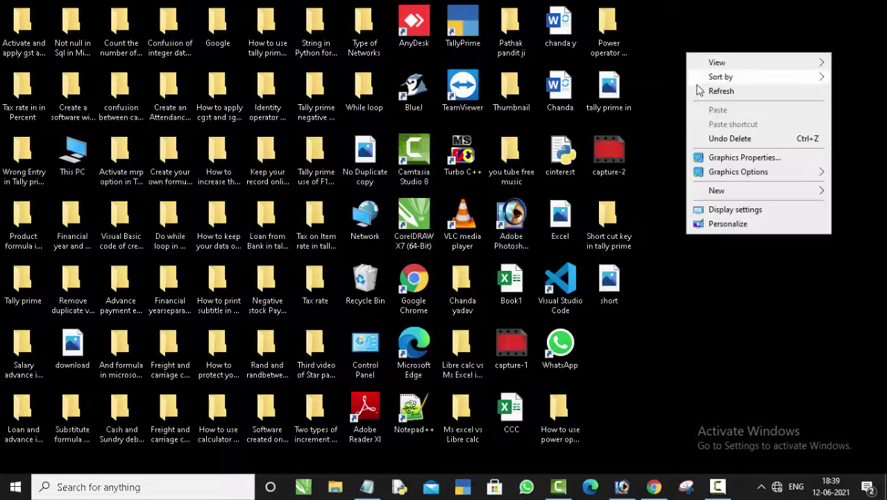
{"action": "left_click", "coordinate": [697, 90]}
{"action": "right_click", "coordinate": [678, 48]}
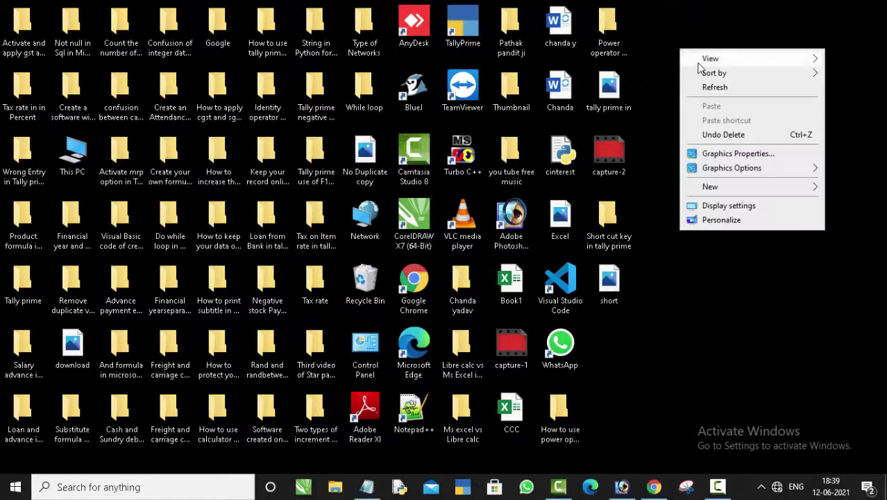
{"action": "left_click", "coordinate": [707, 86]}
{"action": "right_click", "coordinate": [704, 71]}
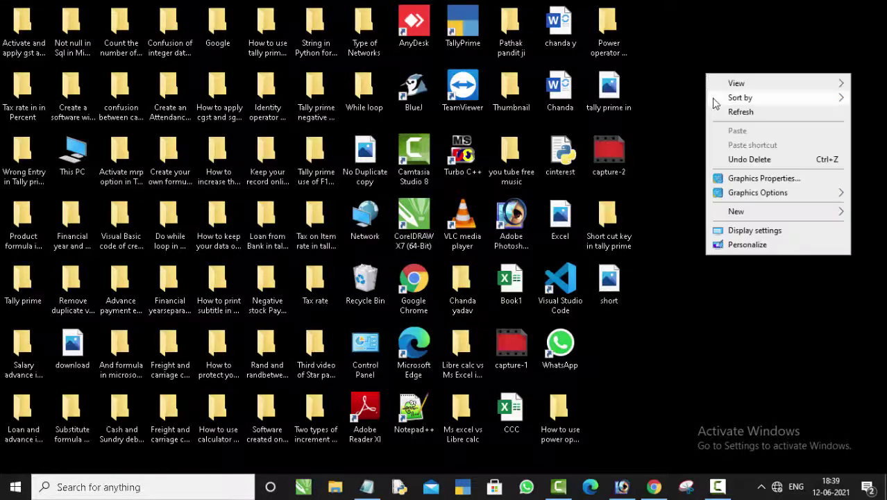
{"action": "left_click", "coordinate": [721, 111]}
{"action": "right_click", "coordinate": [707, 72]}
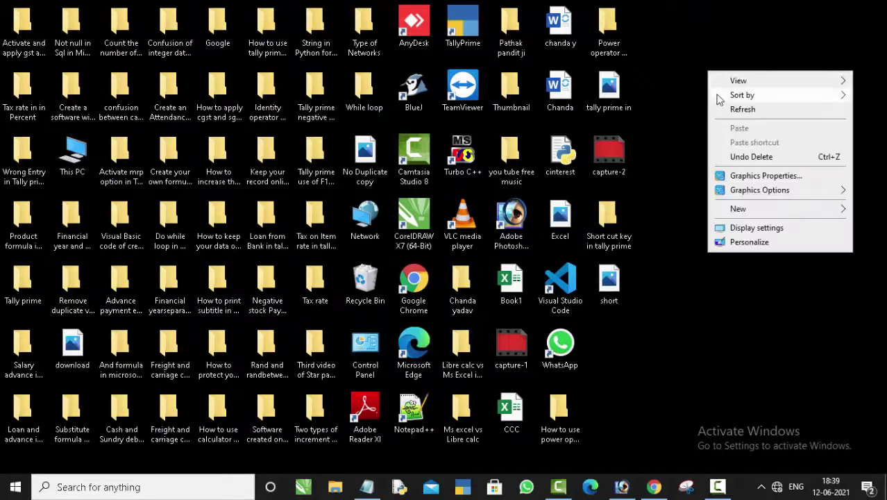
{"action": "left_click", "coordinate": [722, 108]}
{"action": "right_click", "coordinate": [715, 80]}
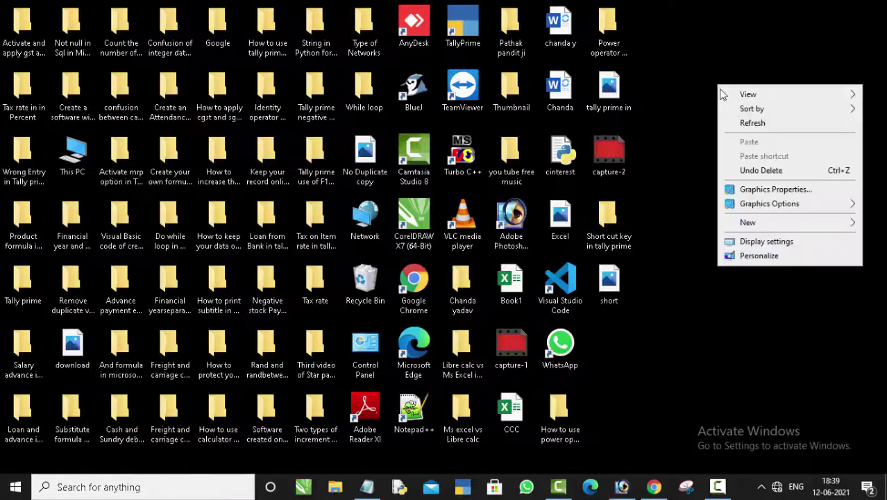
{"action": "left_click", "coordinate": [725, 120]}
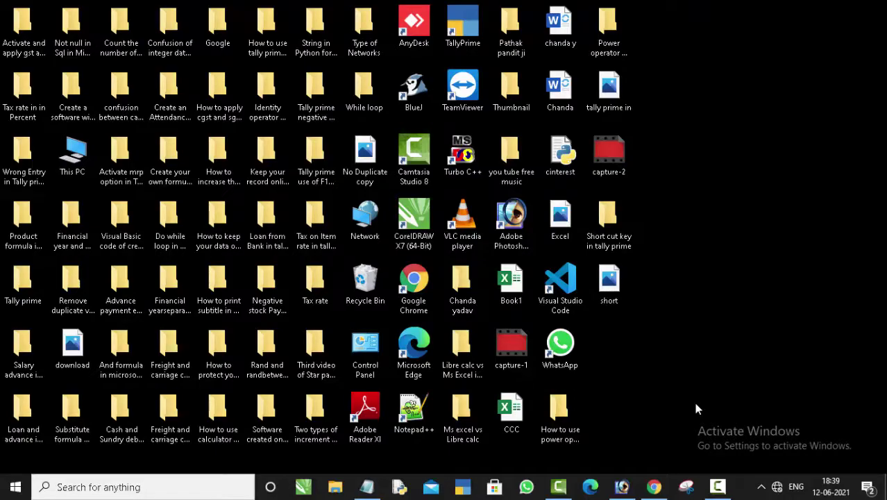
{"action": "key", "text": "super+r"}
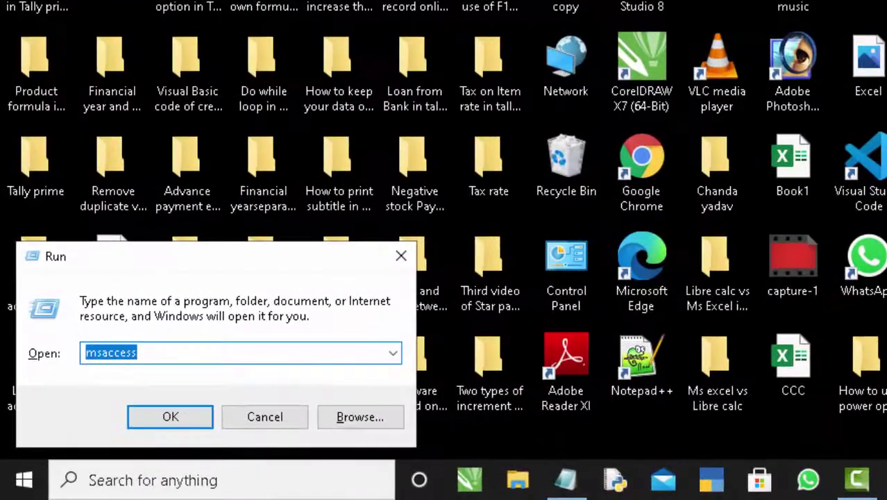
{"action": "key", "text": "Return"}
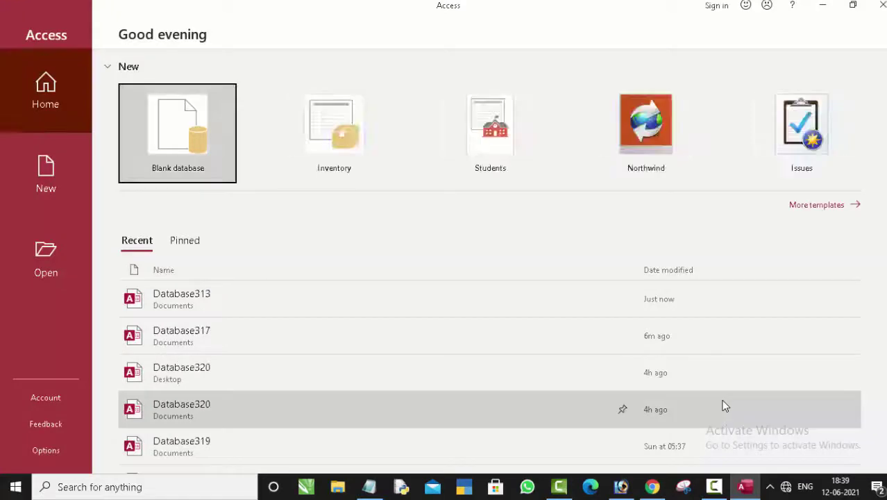
Create the blank database Database321 and save its first table as Table1.
{"action": "left_click", "coordinate": [201, 142]}
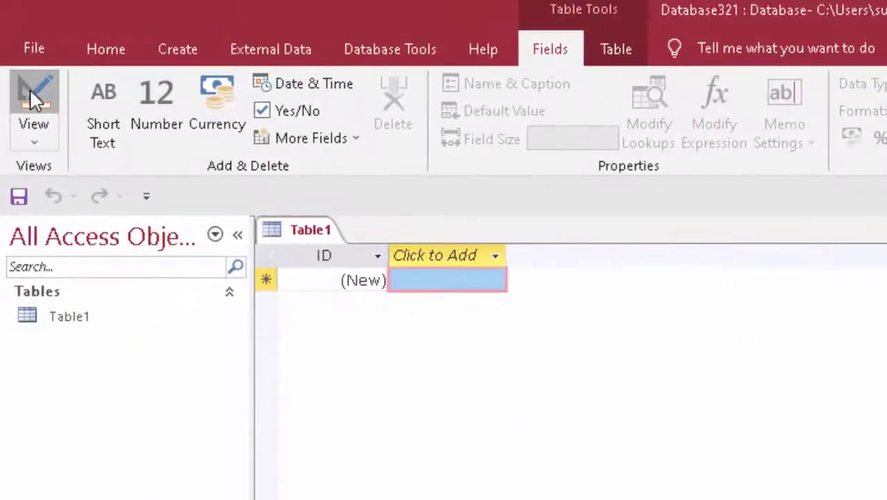
{"action": "left_click", "coordinate": [684, 294]}
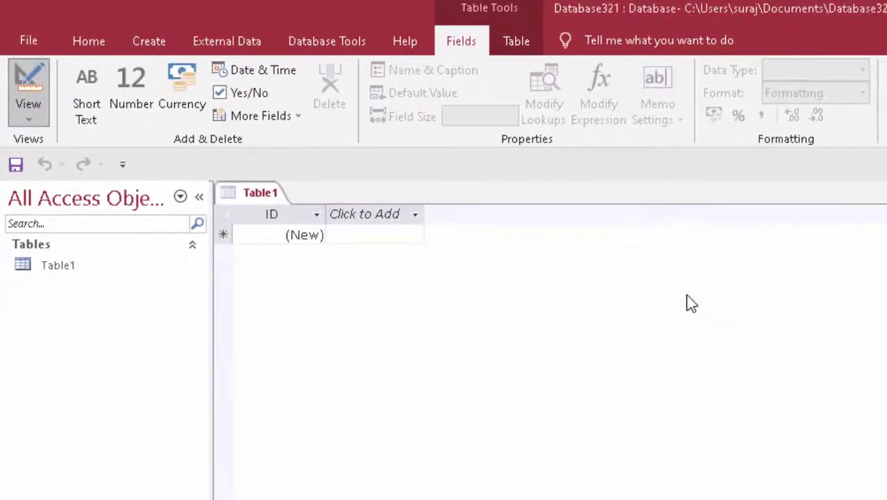
Add a Name field after ID, keeping it despite the reserved-word warning.
{"action": "left_click", "coordinate": [316, 256]}
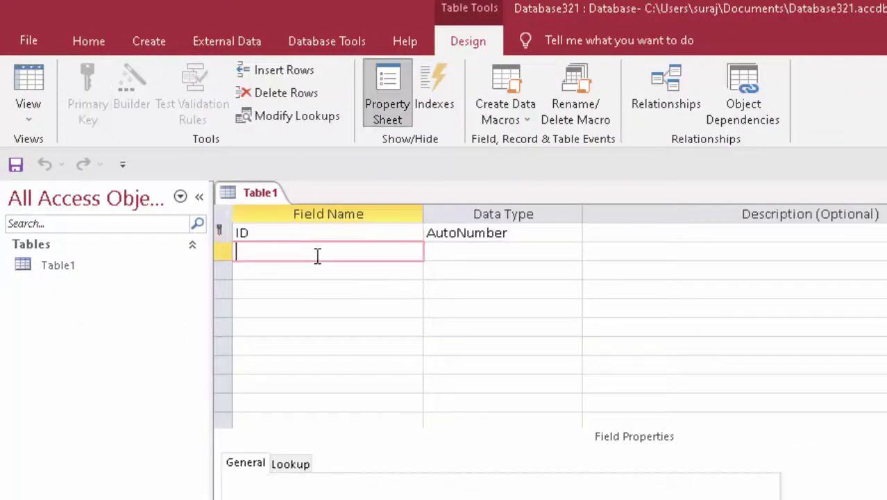
{"action": "type", "text": "Na"}
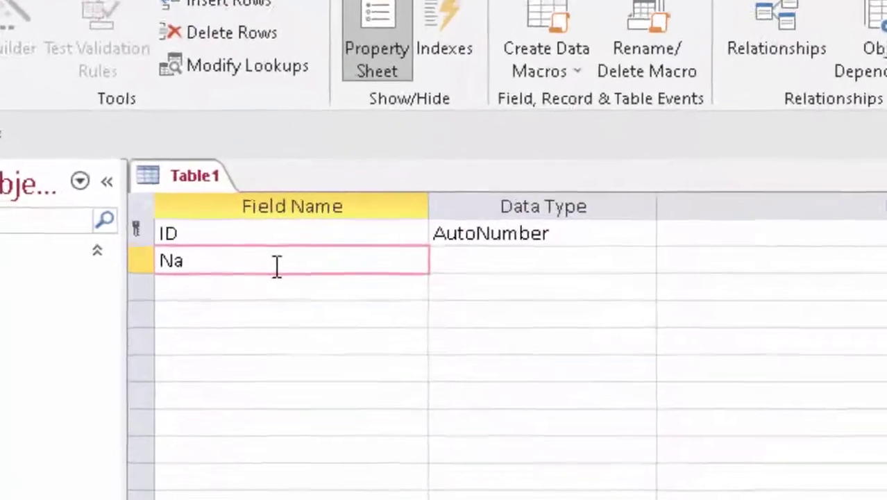
{"action": "type", "text": "me"}
{"action": "key", "text": "Tab"}
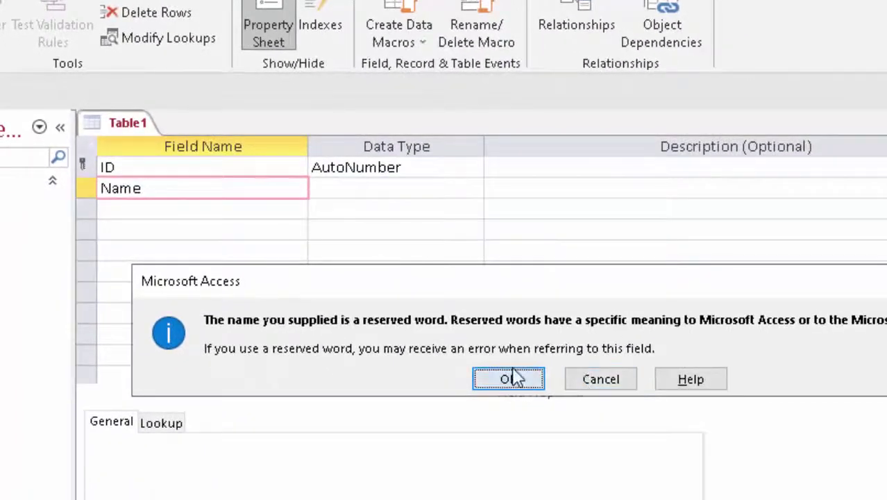
{"action": "left_click", "coordinate": [515, 377]}
{"action": "left_click", "coordinate": [136, 203]}
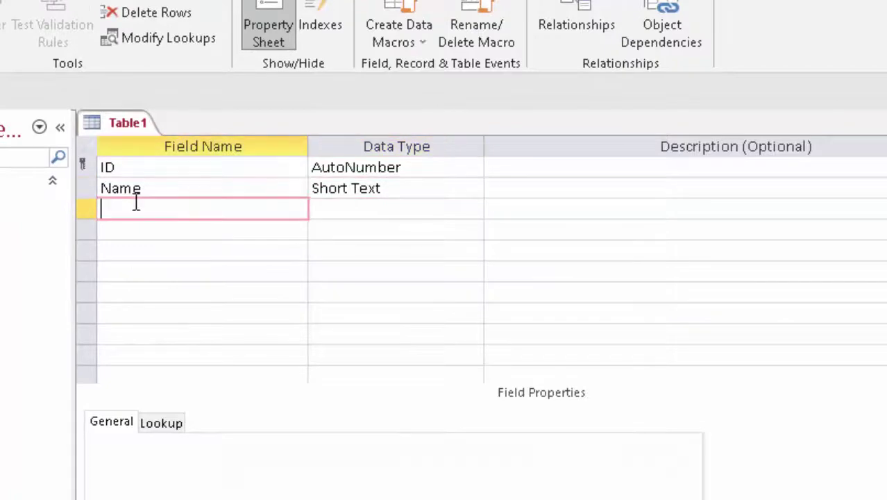
Add a State field and start the Lookup Wizard from its data type list.
{"action": "type", "text": "State"}
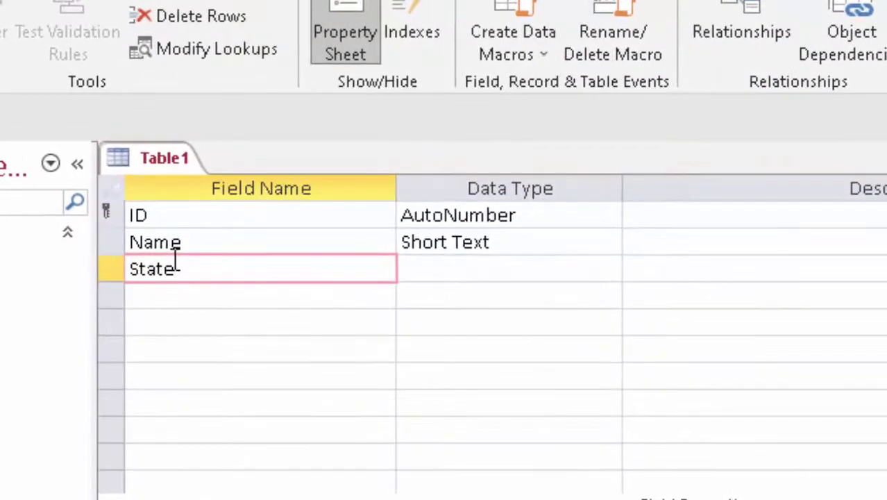
{"action": "left_click", "coordinate": [467, 276]}
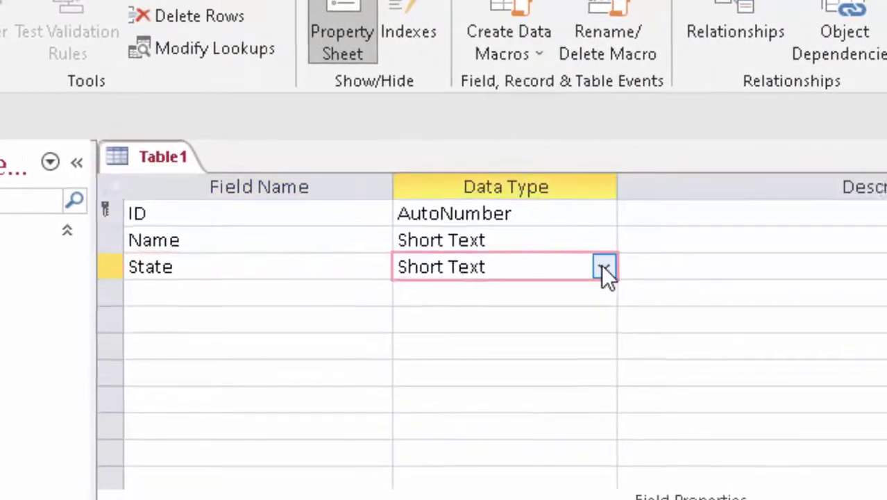
{"action": "left_click", "coordinate": [604, 267]}
{"action": "left_click", "coordinate": [363, 480]}
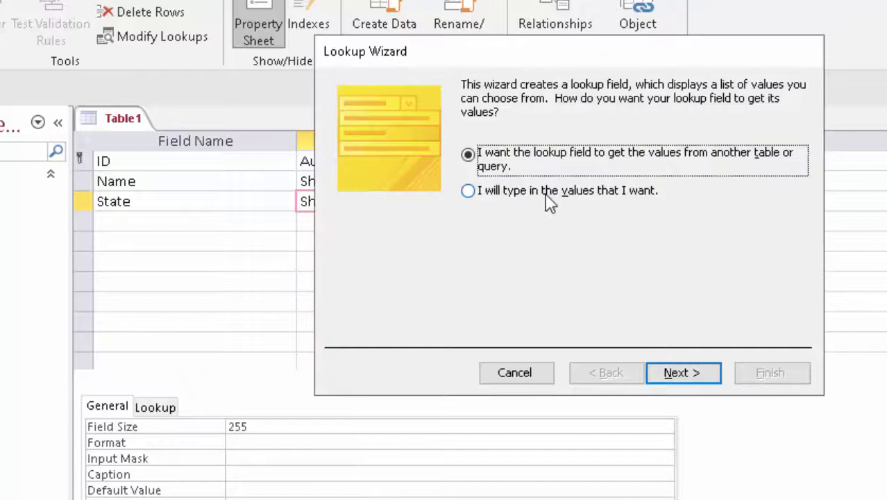
Type UP, MP and Bihar as State's lookup values and finish with the label State.
{"action": "left_click", "coordinate": [548, 199]}
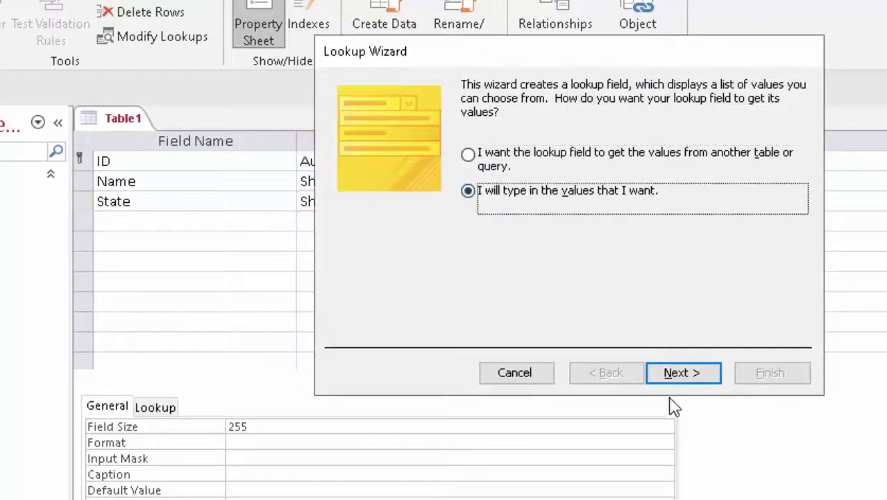
{"action": "left_click", "coordinate": [683, 374]}
{"action": "left_click", "coordinate": [381, 206]}
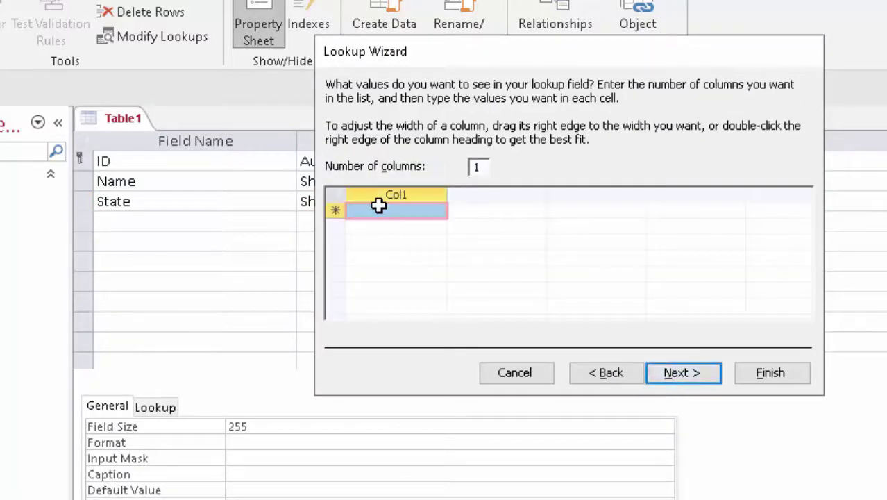
{"action": "type", "text": "UP"}
{"action": "key", "text": "Return"}
{"action": "type", "text": "MP"}
{"action": "key", "text": "Return"}
{"action": "type", "text": "Bihar"}
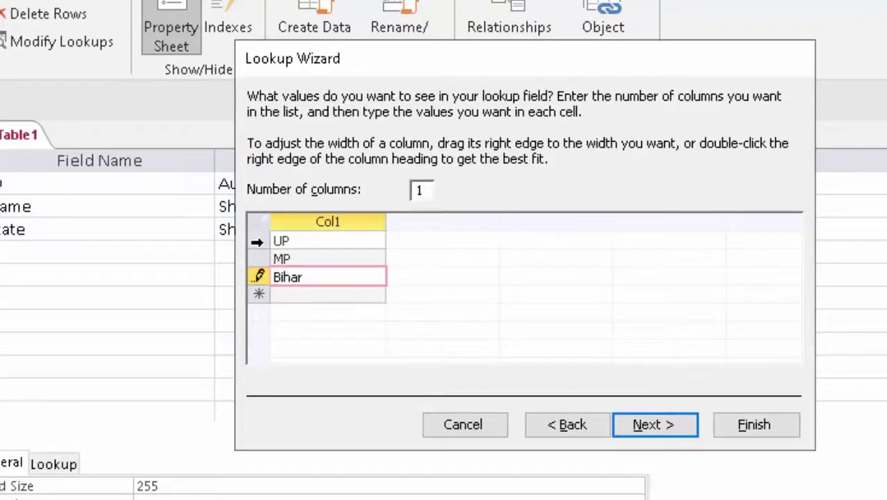
{"action": "key", "text": "Return"}
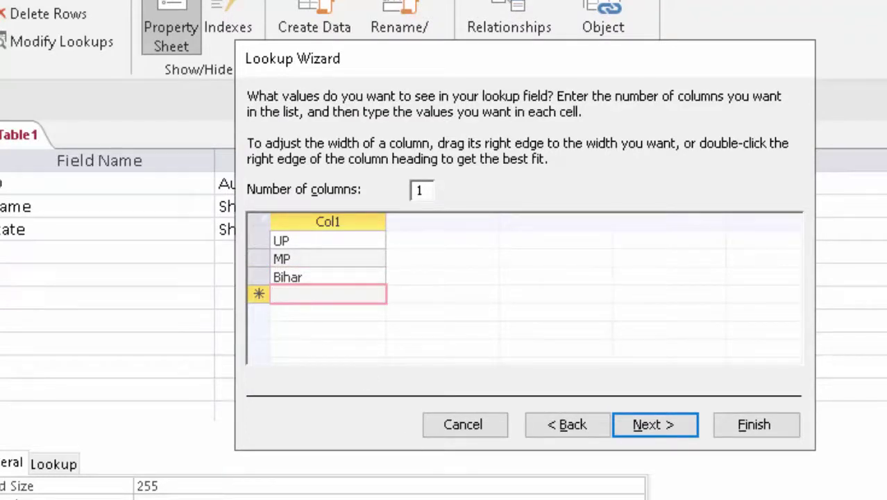
{"action": "left_click", "coordinate": [659, 429]}
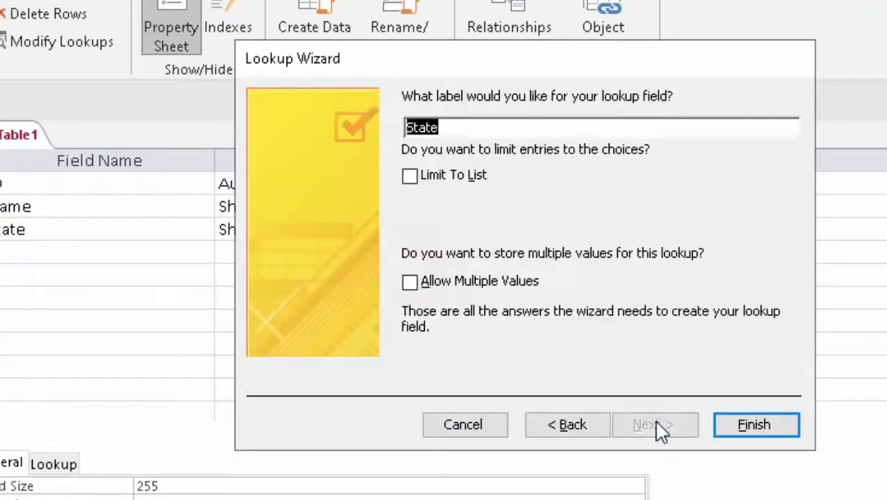
{"action": "left_click", "coordinate": [738, 426]}
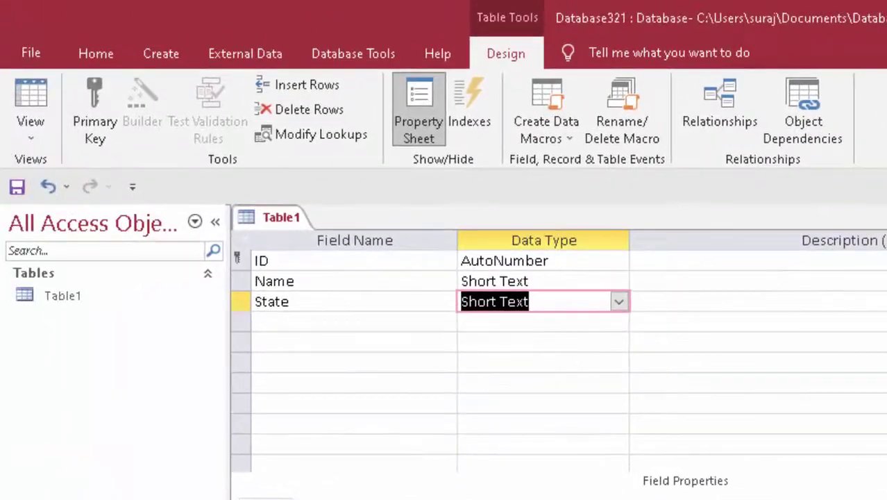
Save Table1 and enter the first record: Ram with state Bihar.
{"action": "left_click", "coordinate": [21, 108]}
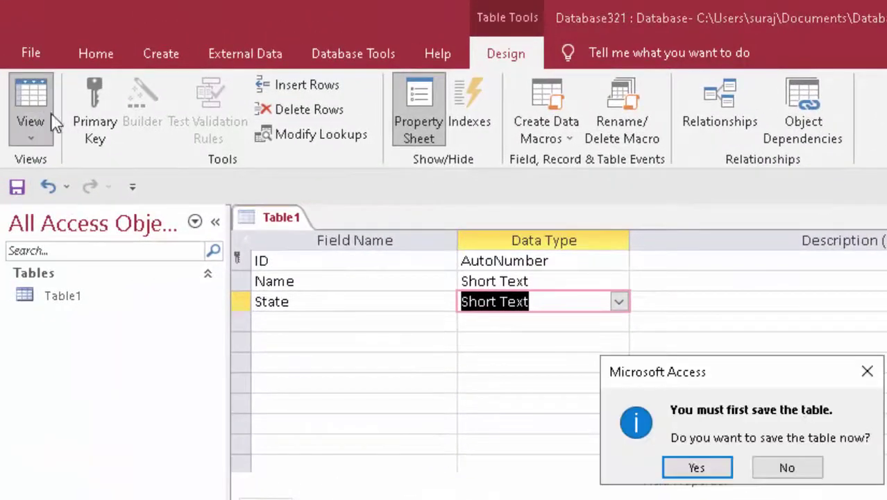
{"action": "left_click", "coordinate": [697, 466]}
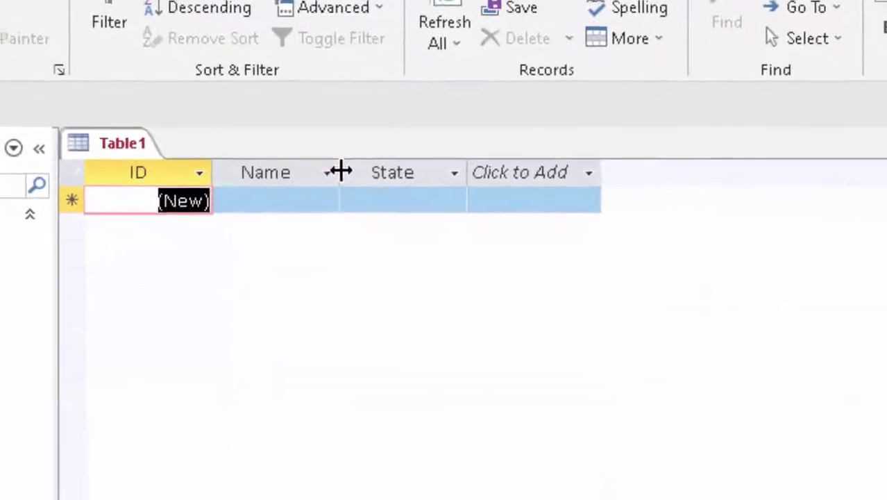
{"action": "left_click", "coordinate": [293, 205]}
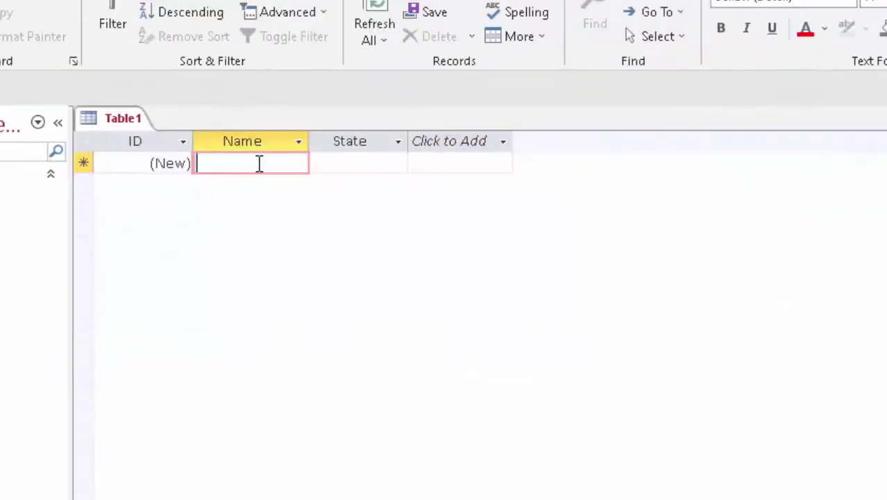
{"action": "type", "text": "Ram"}
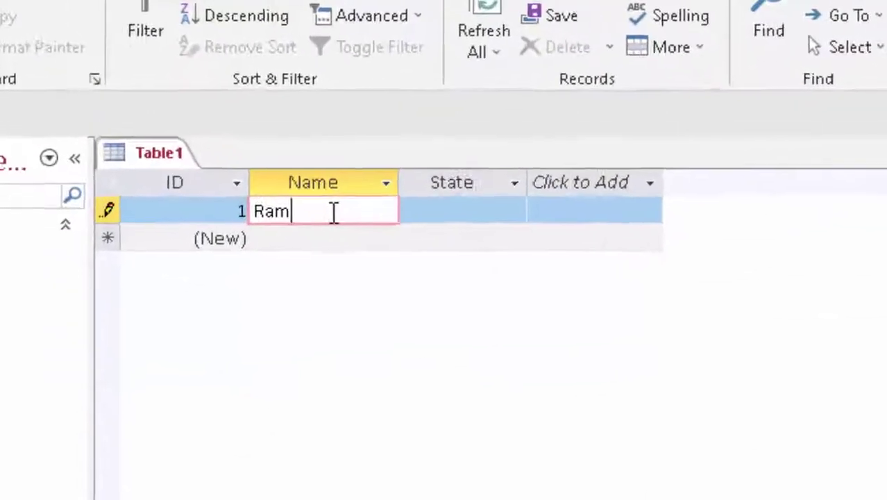
{"action": "key", "text": "Tab"}
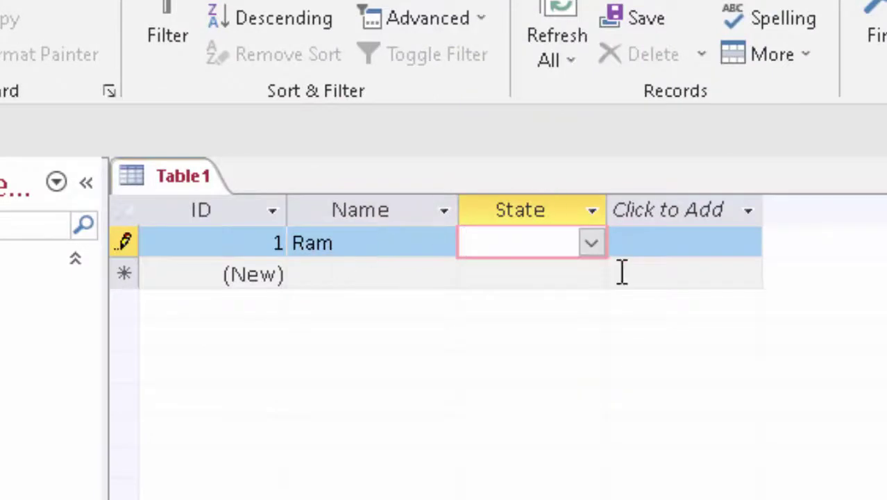
{"action": "left_click", "coordinate": [590, 243]}
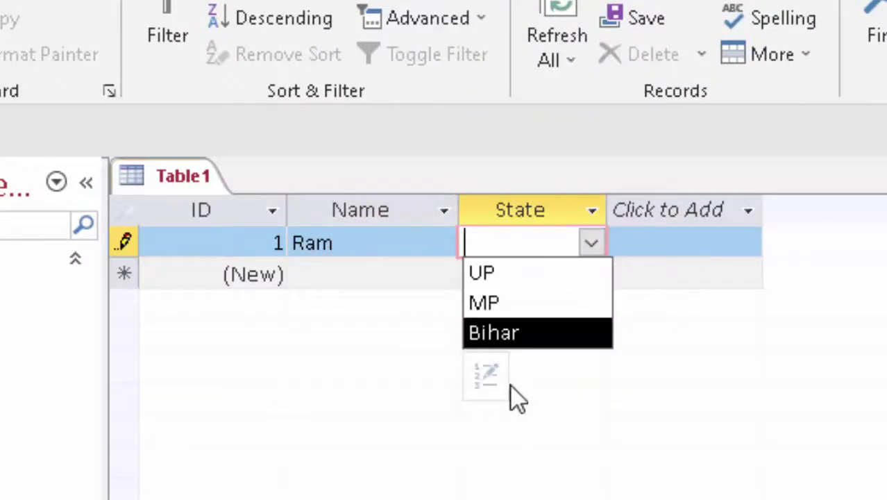
{"action": "left_click", "coordinate": [542, 333]}
Add a second record: Shyam with state UP.
{"action": "left_click", "coordinate": [346, 280]}
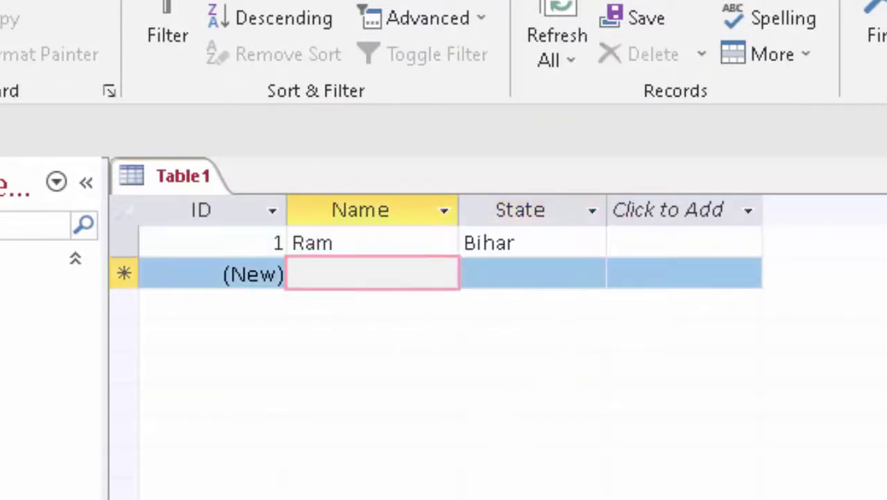
{"action": "type", "text": "Shya"}
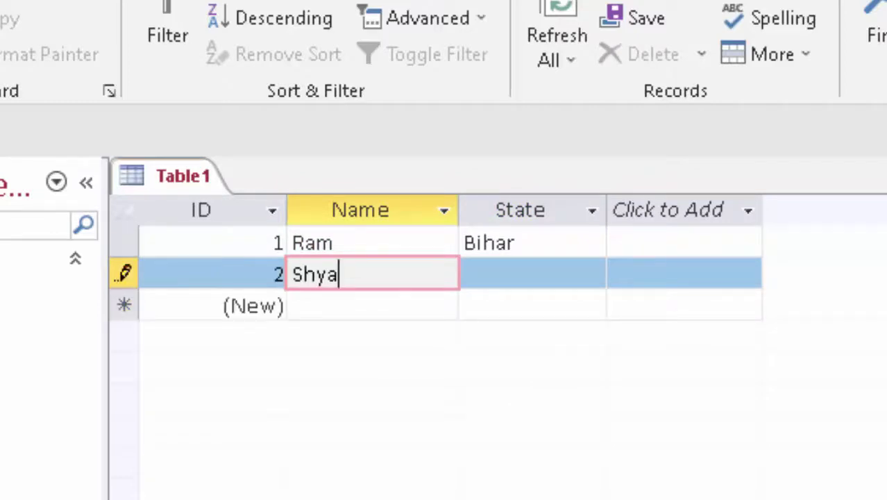
{"action": "type", "text": "m"}
{"action": "key", "text": "Tab"}
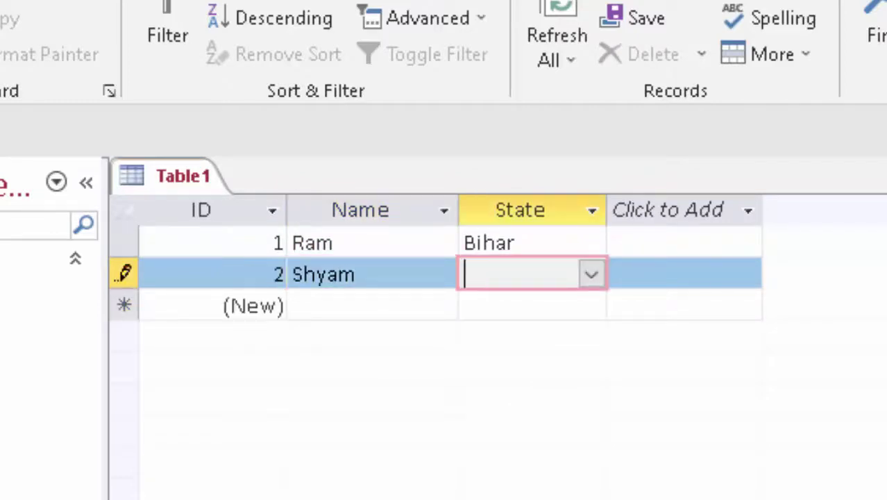
{"action": "left_click", "coordinate": [591, 276]}
{"action": "left_click", "coordinate": [560, 306]}
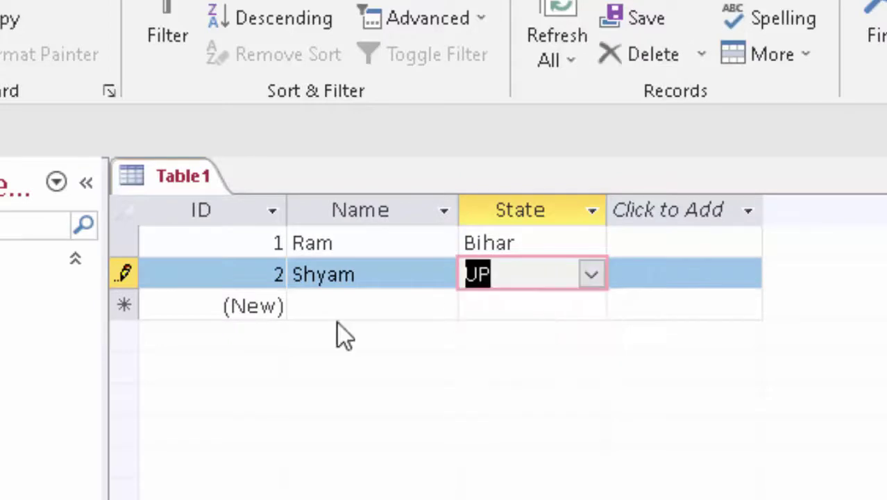
Add a third record: Abhishek with state MP, and commit it.
{"action": "left_click", "coordinate": [363, 308]}
{"action": "type", "text": "A"}
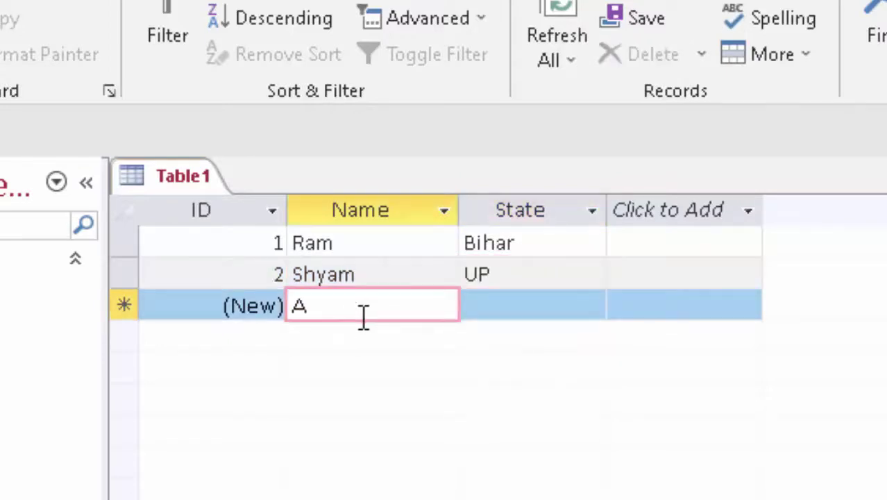
{"action": "type", "text": "bhishek"}
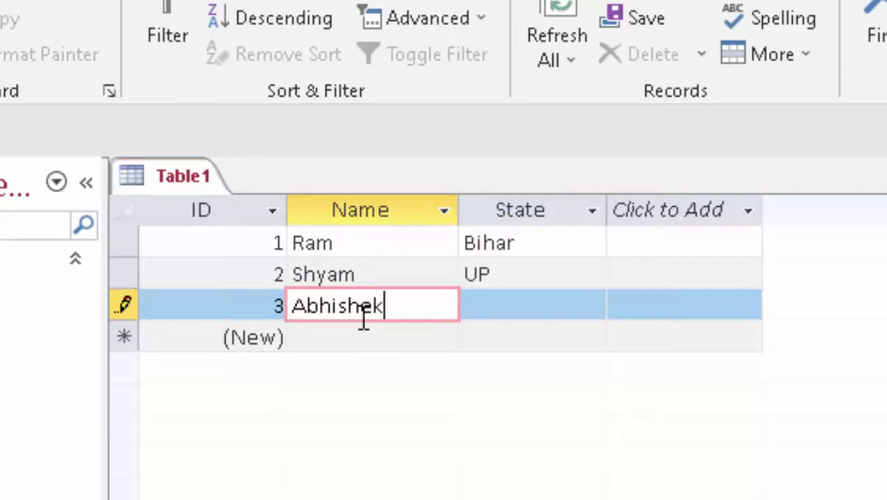
{"action": "key", "text": "Tab"}
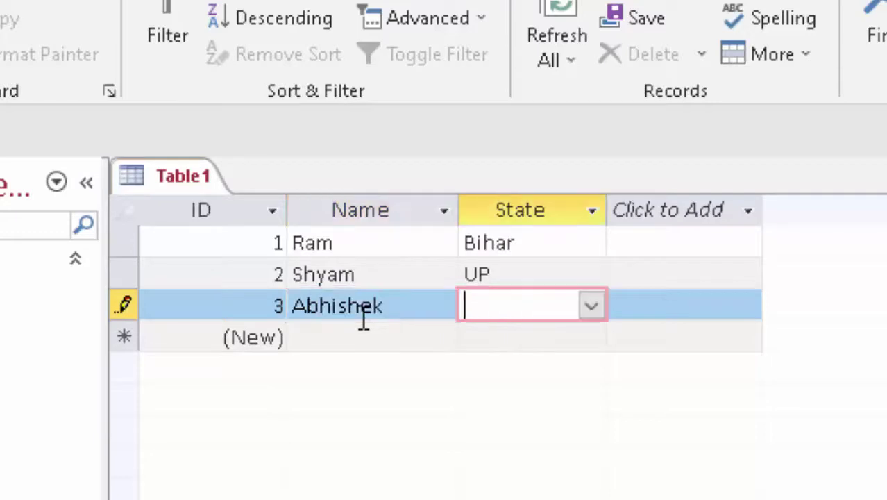
{"action": "left_click", "coordinate": [592, 307]}
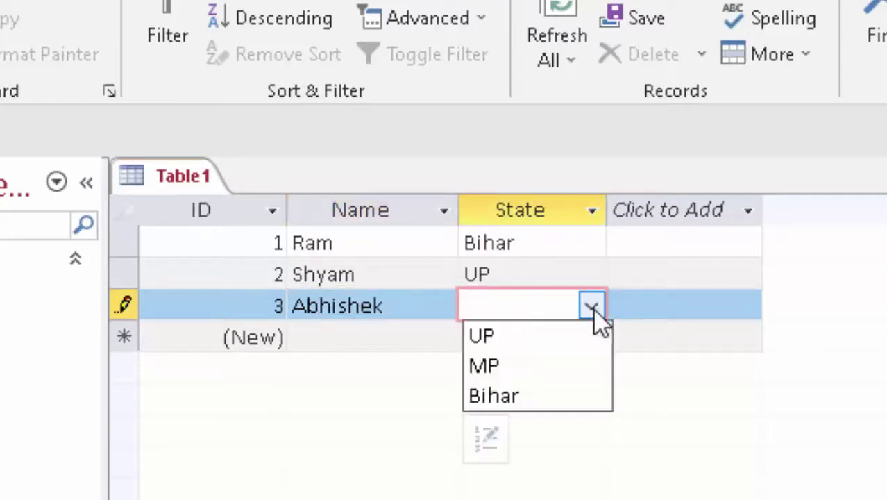
{"action": "left_click", "coordinate": [571, 367]}
{"action": "key", "text": "Down"}
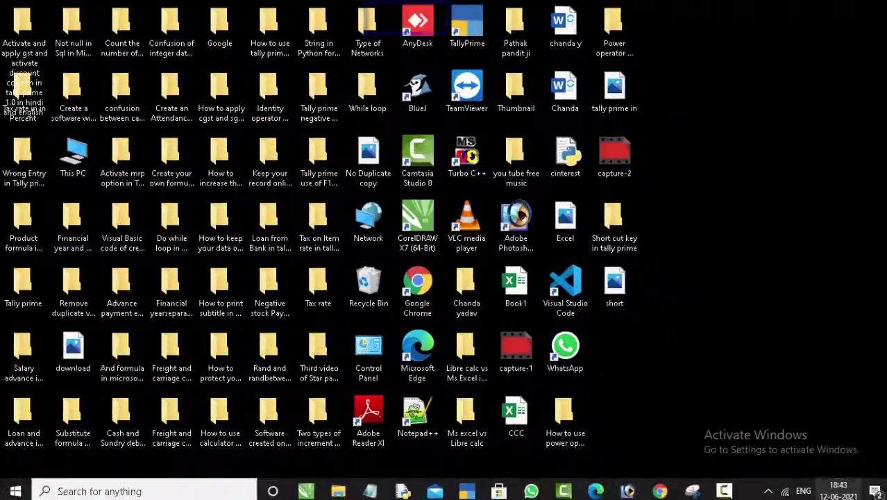
Relaunch Access with msaccess and reopen Database321 from the recent databases list.
{"action": "key", "text": "super+r"}
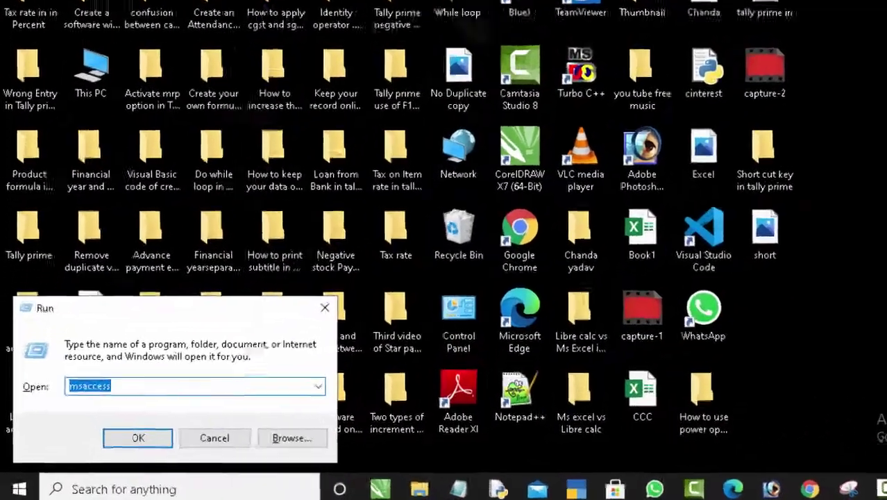
{"action": "key", "text": "Return"}
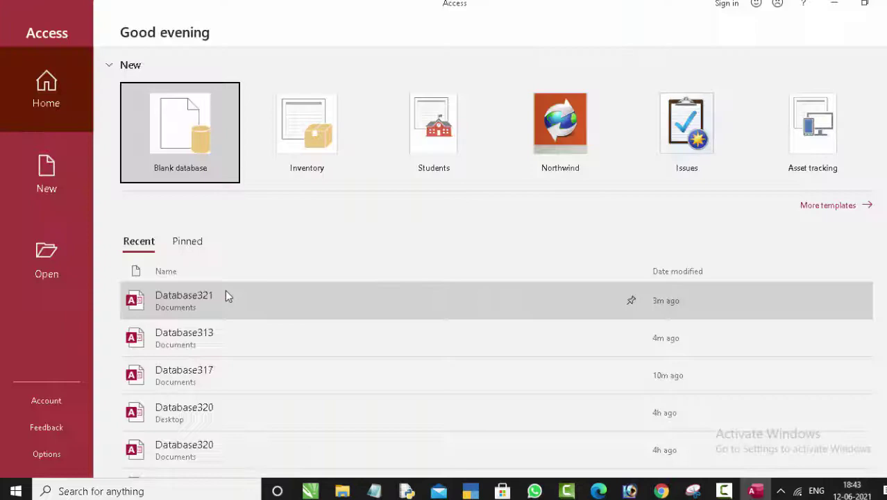
{"action": "left_click", "coordinate": [225, 291]}
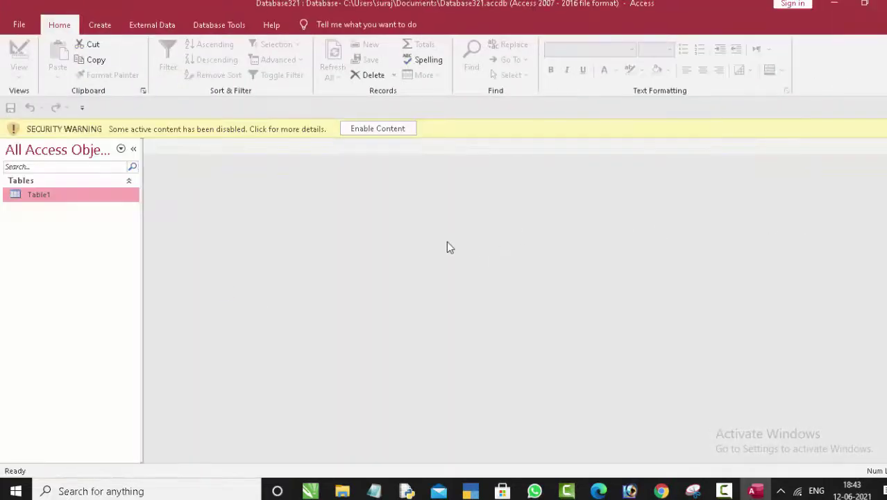
Enable content and save a copy of the database to the Desktop as Database321.
{"action": "left_click", "coordinate": [401, 129]}
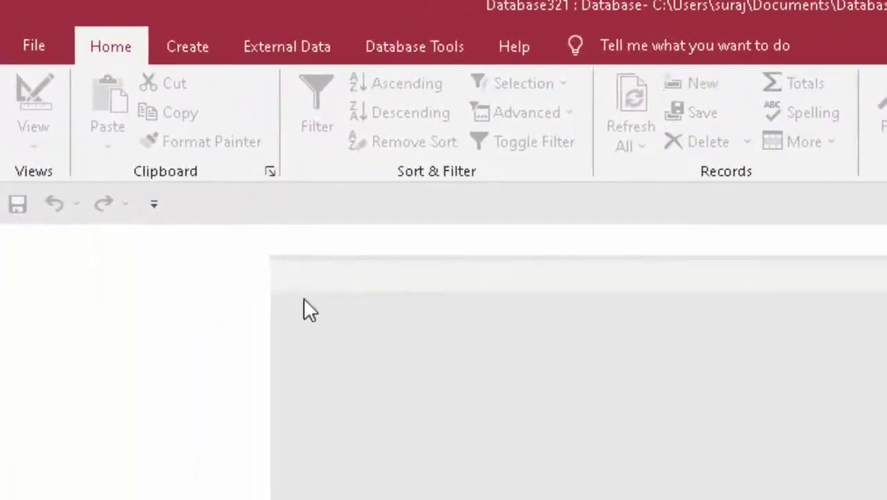
{"action": "left_click", "coordinate": [48, 50]}
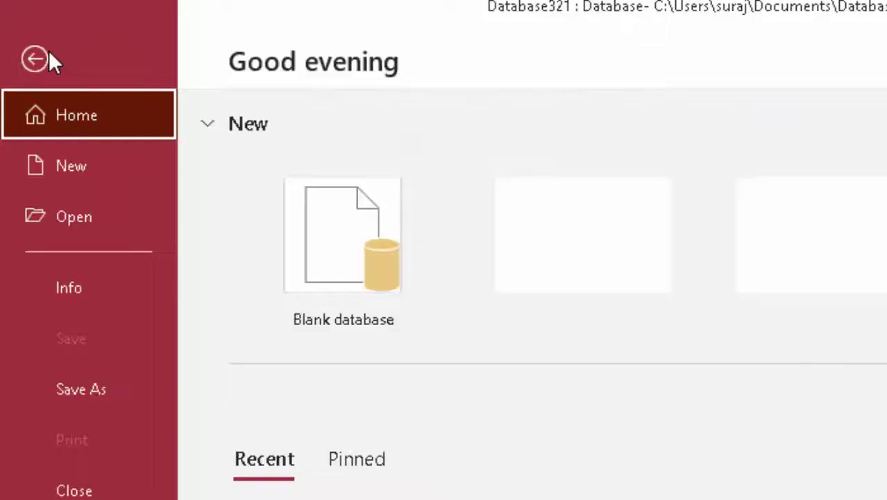
{"action": "left_click", "coordinate": [89, 389]}
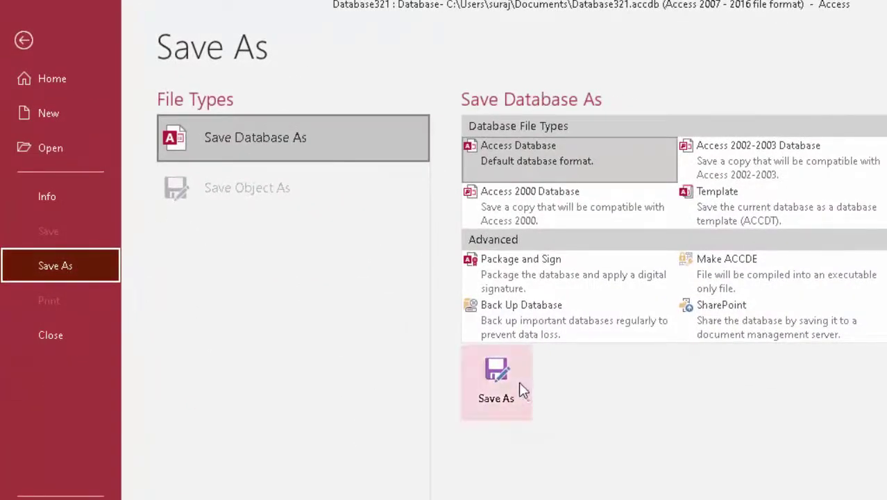
{"action": "left_click", "coordinate": [505, 383]}
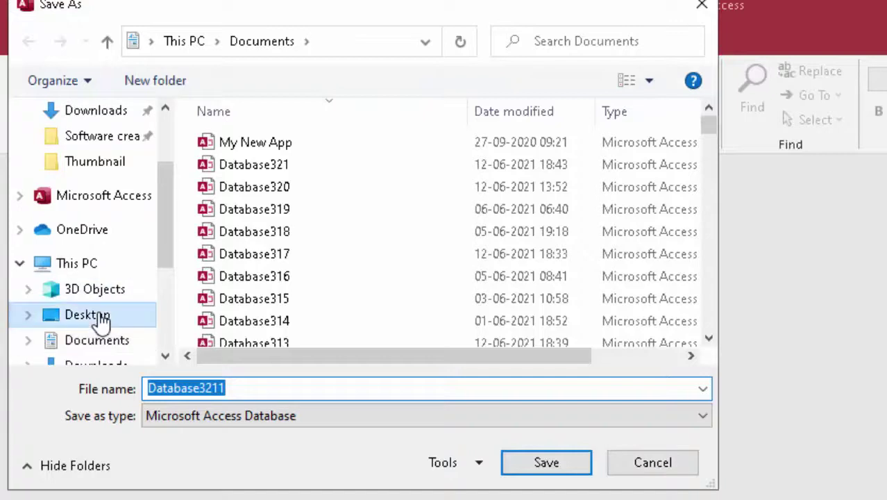
{"action": "left_click", "coordinate": [101, 316]}
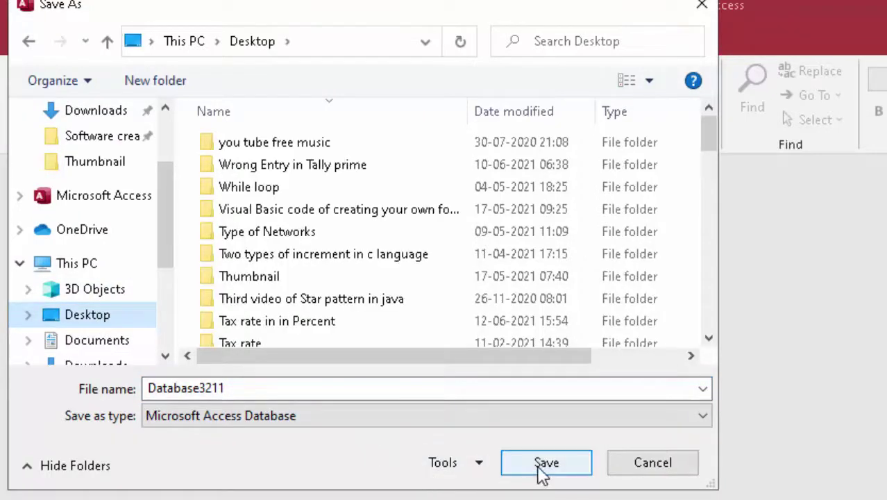
{"action": "left_click", "coordinate": [277, 387]}
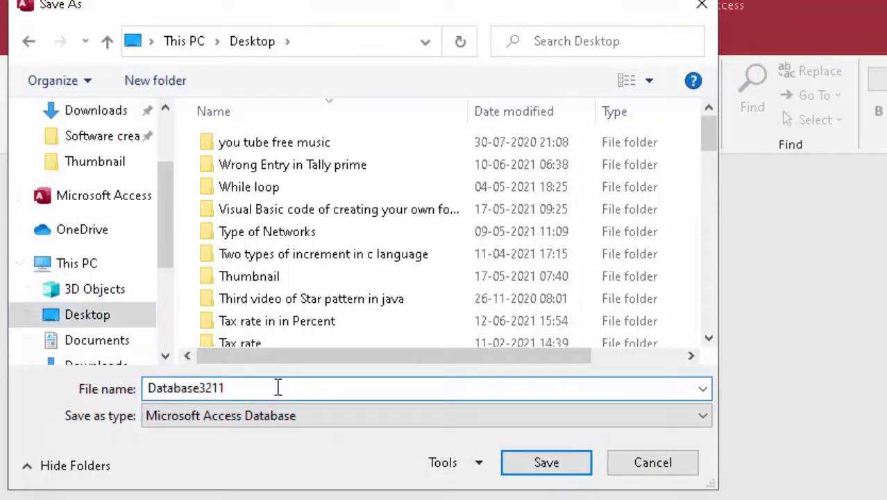
{"action": "left_click", "coordinate": [557, 461]}
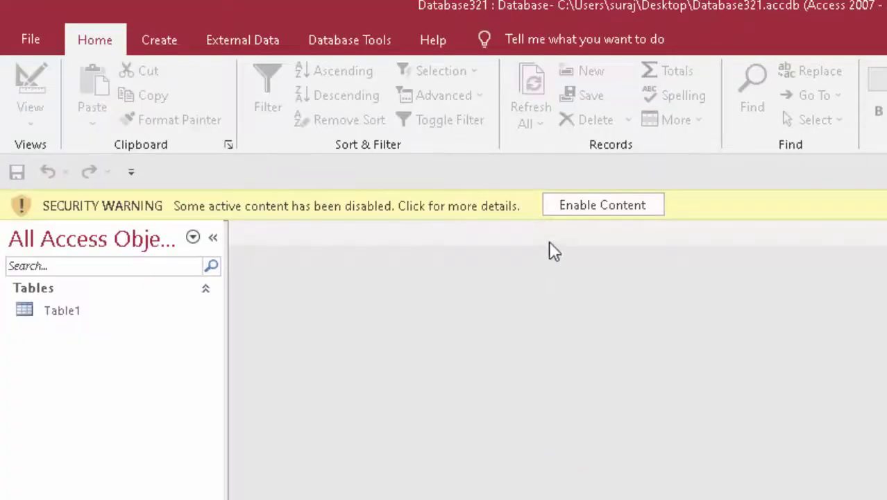
{"action": "left_click", "coordinate": [601, 205]}
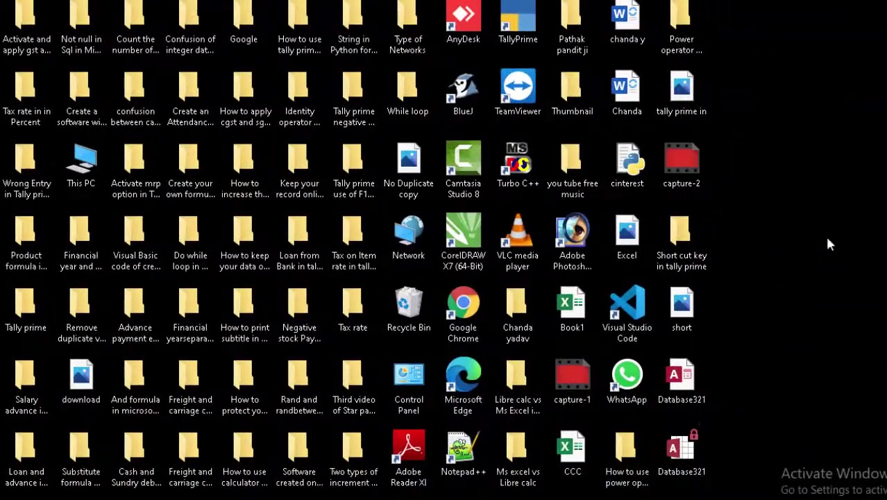
Refresh the desktop, then open the Database321 file from it in Access.
{"action": "right_click", "coordinate": [828, 244]}
{"action": "left_click", "coordinate": [847, 281]}
{"action": "right_click", "coordinate": [834, 242]}
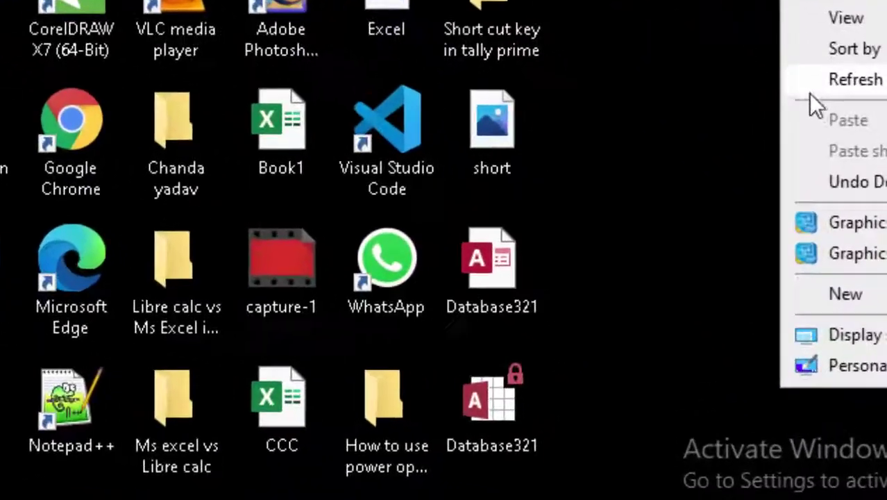
{"action": "left_click", "coordinate": [818, 87]}
{"action": "right_click", "coordinate": [749, 27]}
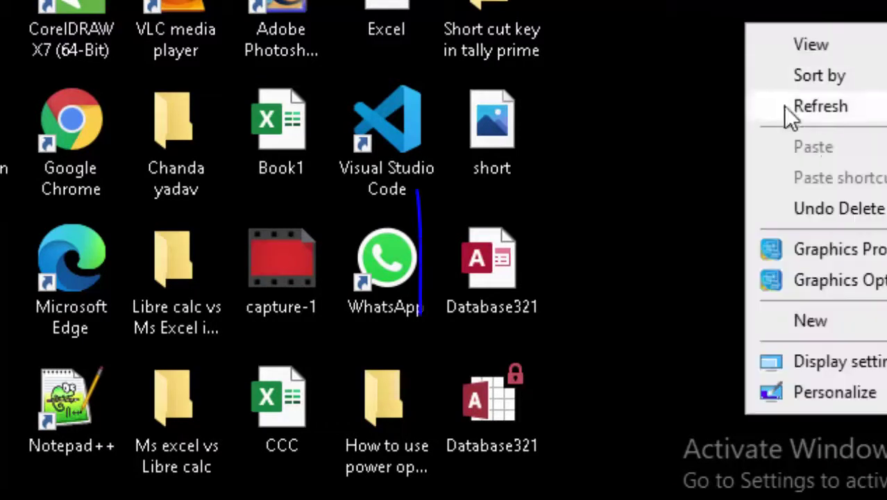
{"action": "left_click", "coordinate": [815, 108]}
{"action": "left_click", "coordinate": [474, 249]}
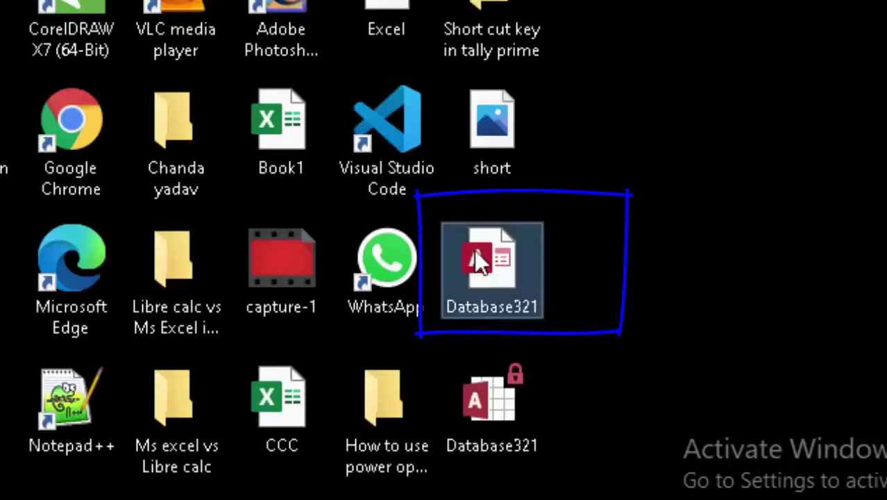
{"action": "double_click", "coordinate": [474, 250]}
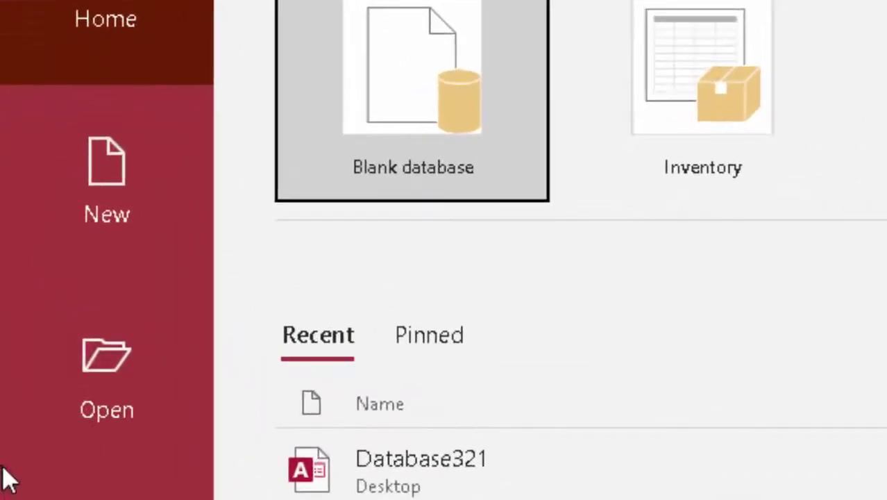
Browse to the Desktop and open Database321 using Open Exclusive.
{"action": "left_click", "coordinate": [95, 411]}
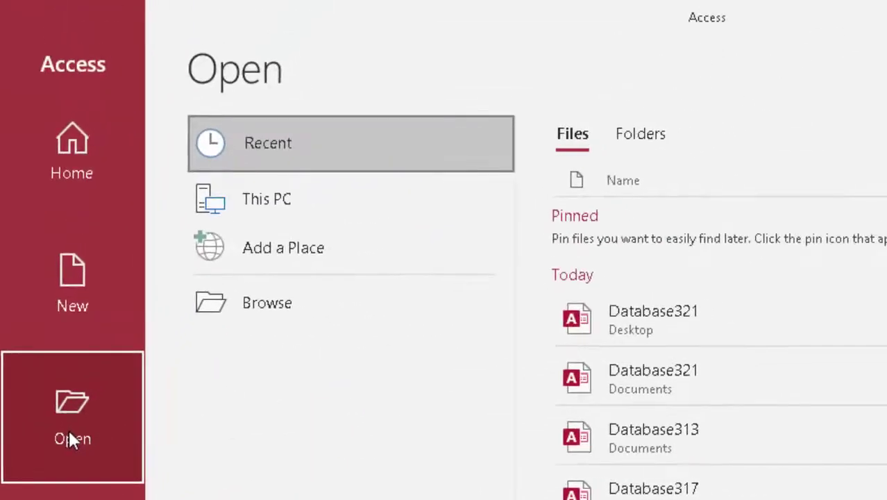
{"action": "left_click", "coordinate": [253, 317]}
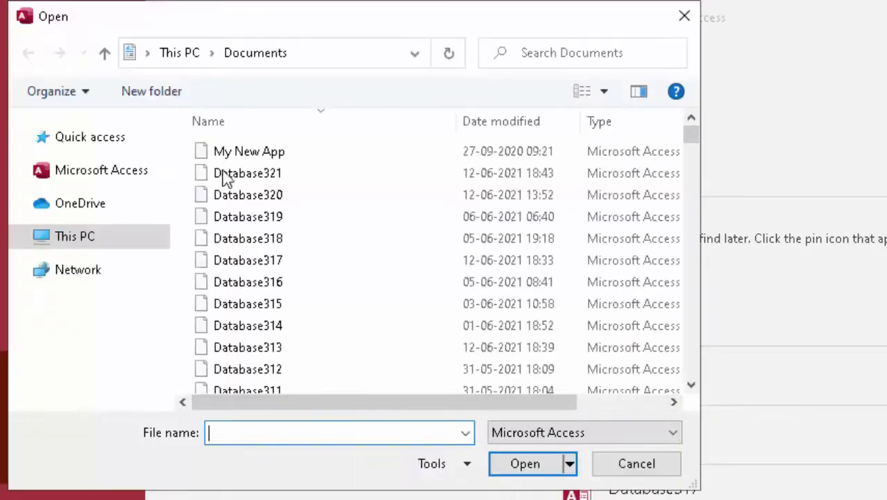
{"action": "left_click", "coordinate": [139, 238]}
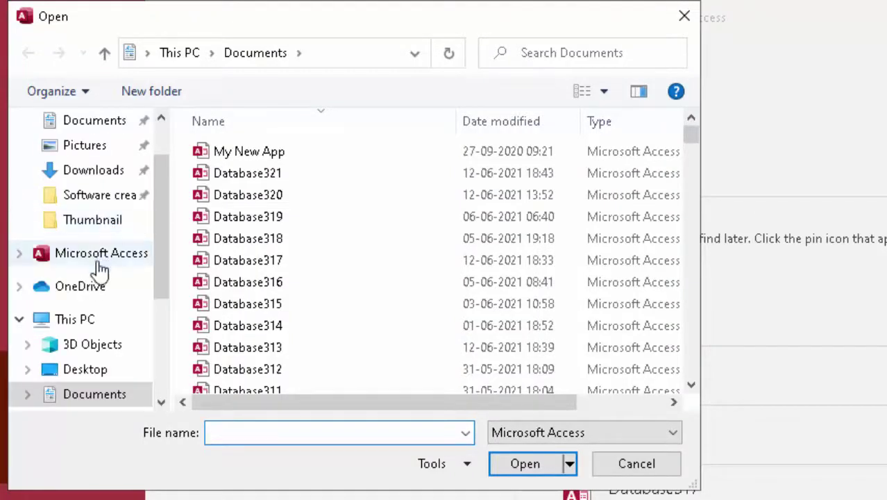
{"action": "left_click", "coordinate": [109, 373]}
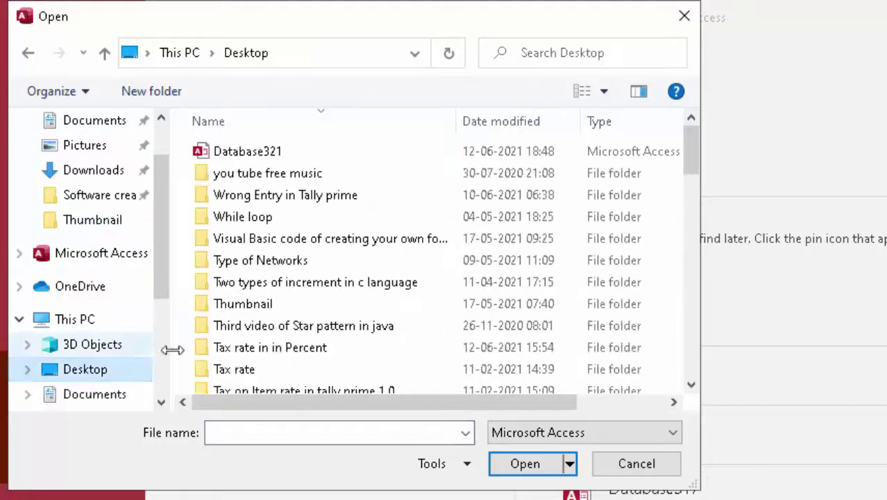
{"action": "left_click", "coordinate": [220, 158]}
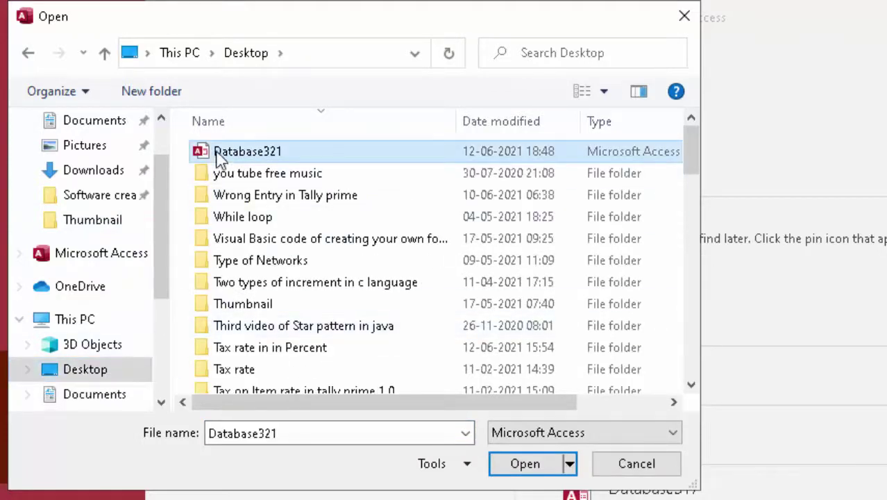
{"action": "left_click", "coordinate": [568, 464]}
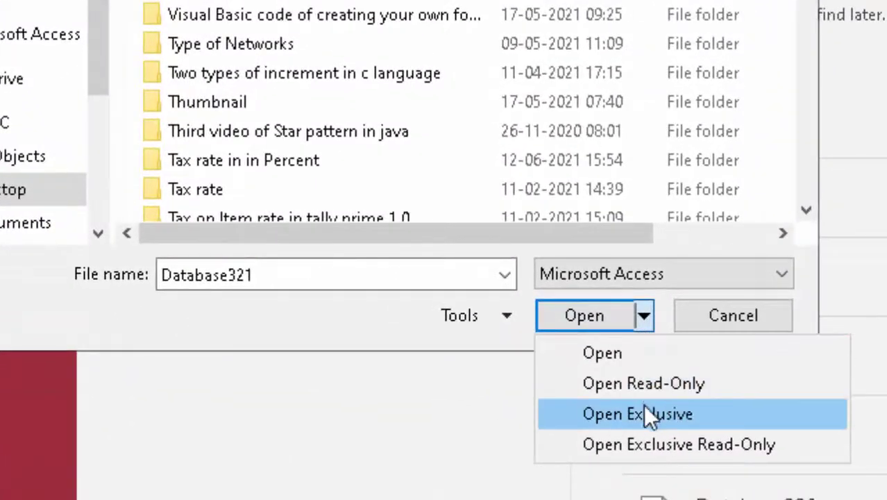
{"action": "left_click", "coordinate": [704, 419]}
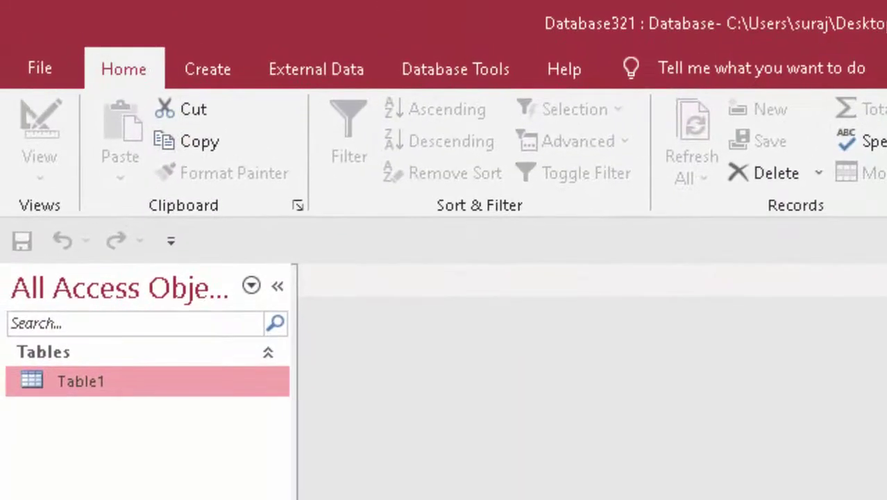
Encrypt Database321 with a verified password, accepting the row-level locking warning.
{"action": "left_click", "coordinate": [15, 59]}
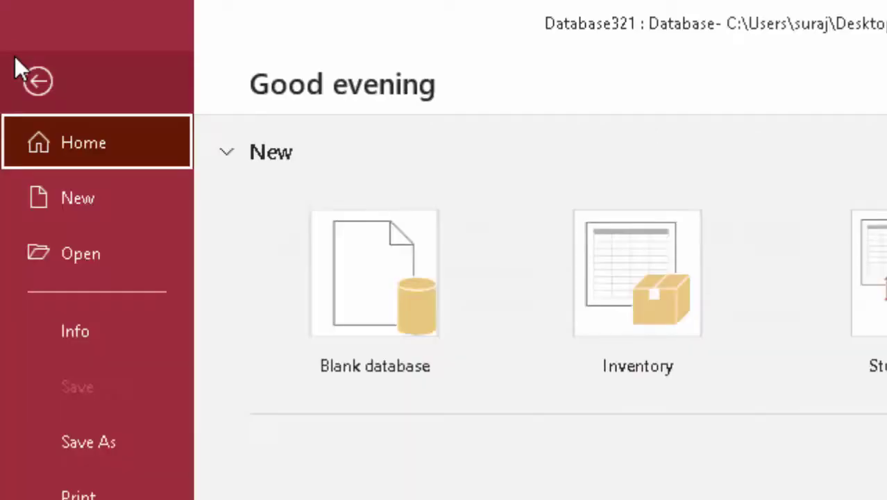
{"action": "left_click", "coordinate": [111, 335]}
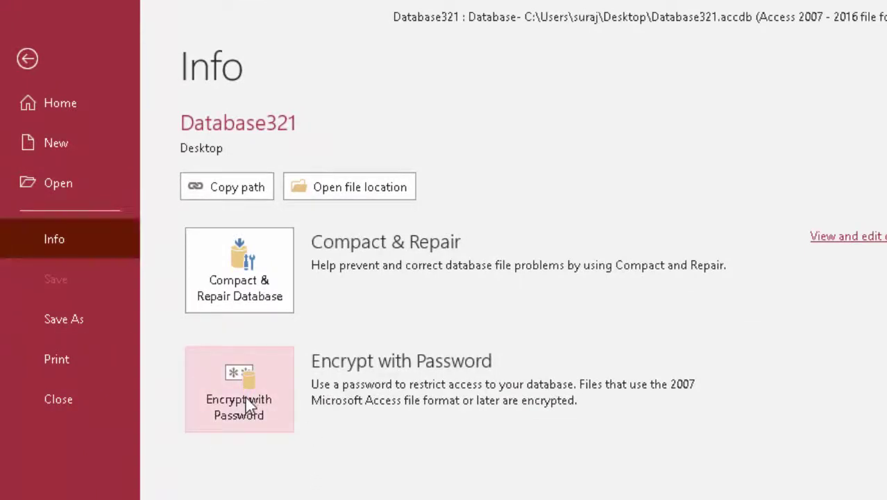
{"action": "left_click", "coordinate": [245, 396]}
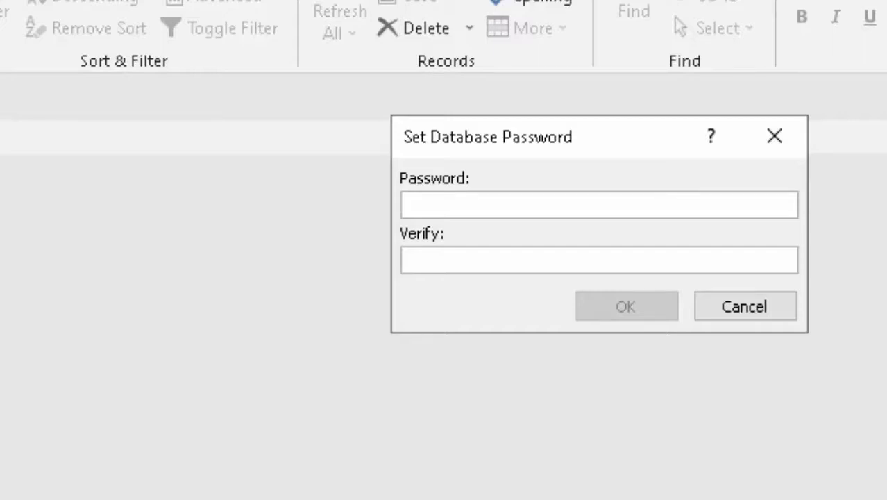
{"action": "type", "text": "****"}
{"action": "type", "text": "*"}
{"action": "left_click", "coordinate": [429, 267]}
{"action": "type", "text": "*****"}
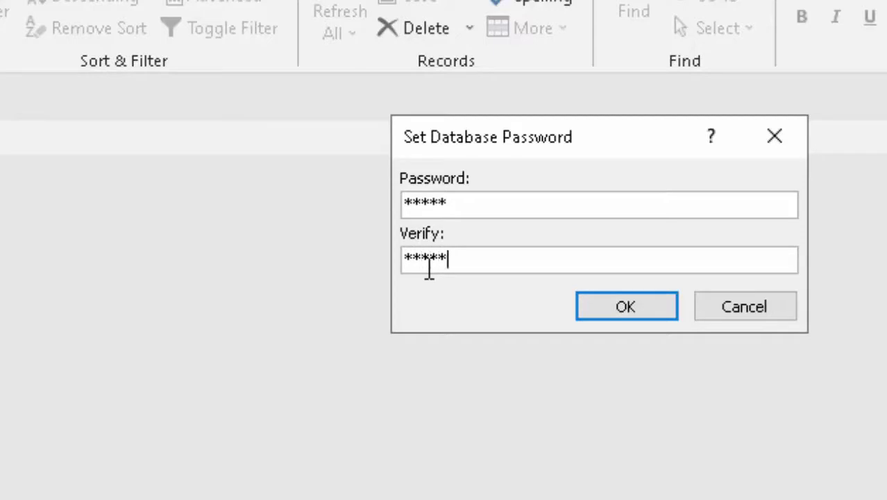
{"action": "left_click", "coordinate": [619, 292]}
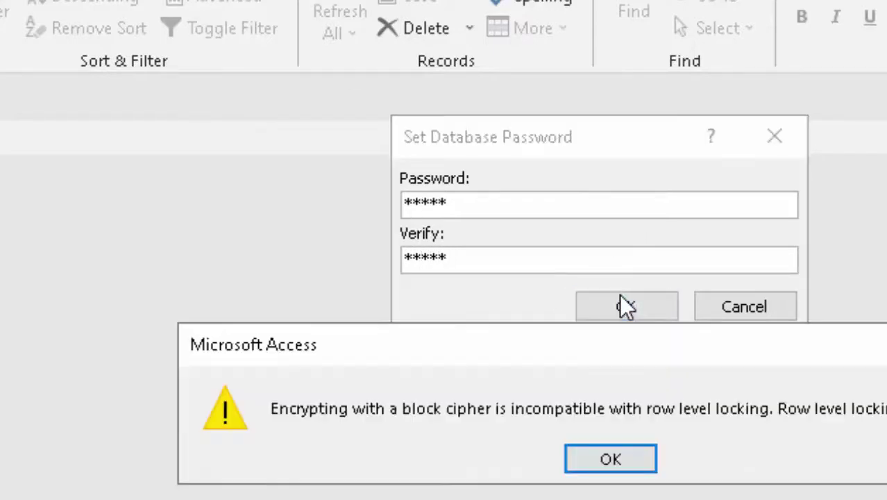
{"action": "left_click", "coordinate": [596, 461]}
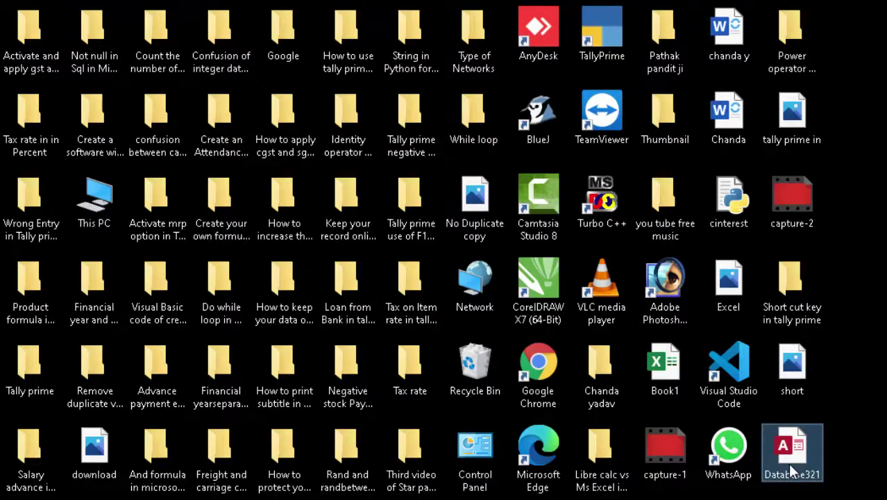
Reopen Database321, confirm two wrong passwords are rejected, then enter the correct password to open Table1.
{"action": "double_click", "coordinate": [792, 472]}
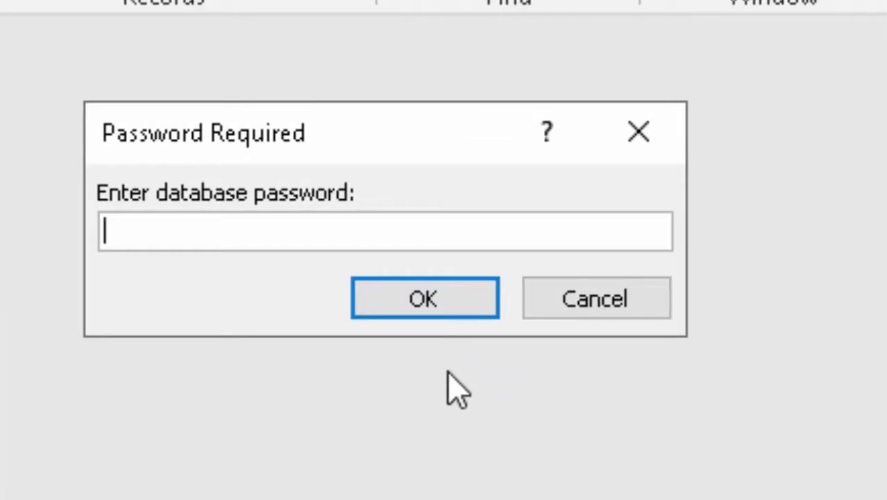
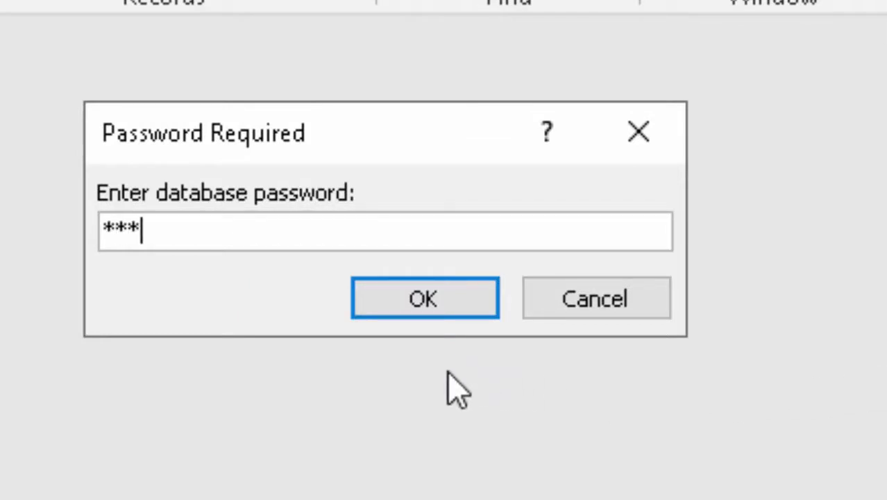
{"action": "key", "text": "Return"}
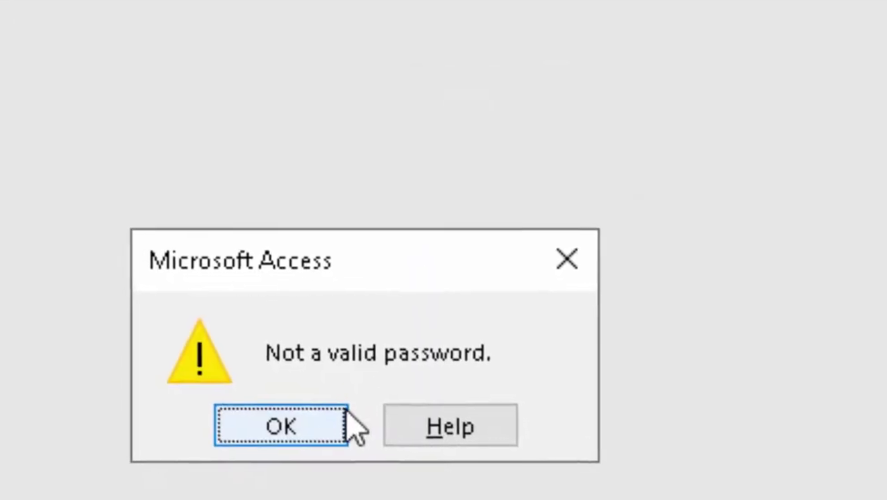
{"action": "left_click", "coordinate": [345, 420]}
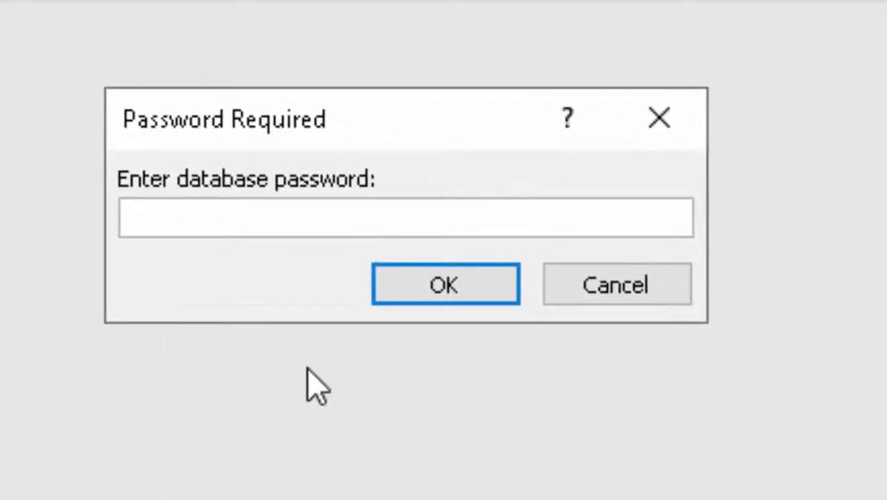
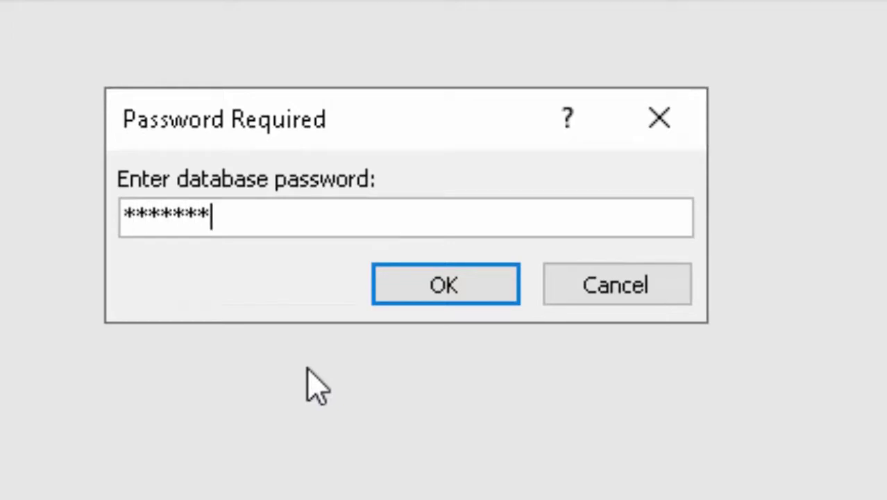
{"action": "key", "text": "Return"}
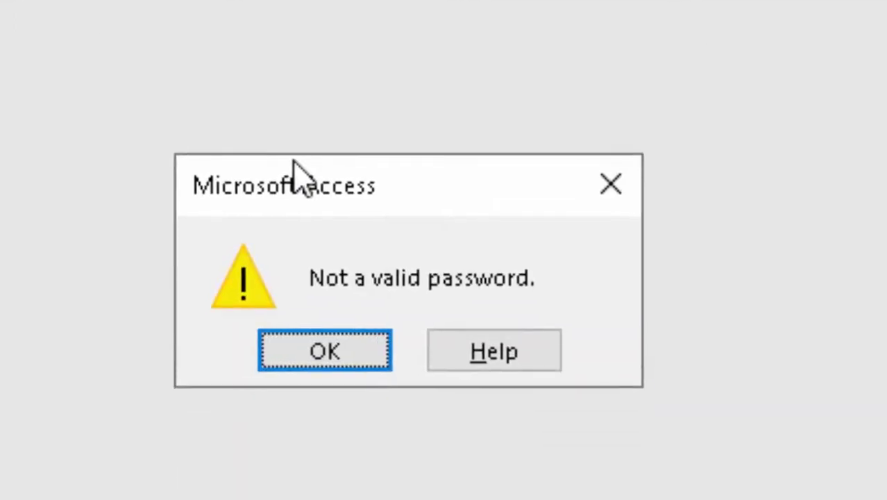
{"action": "left_click", "coordinate": [378, 349]}
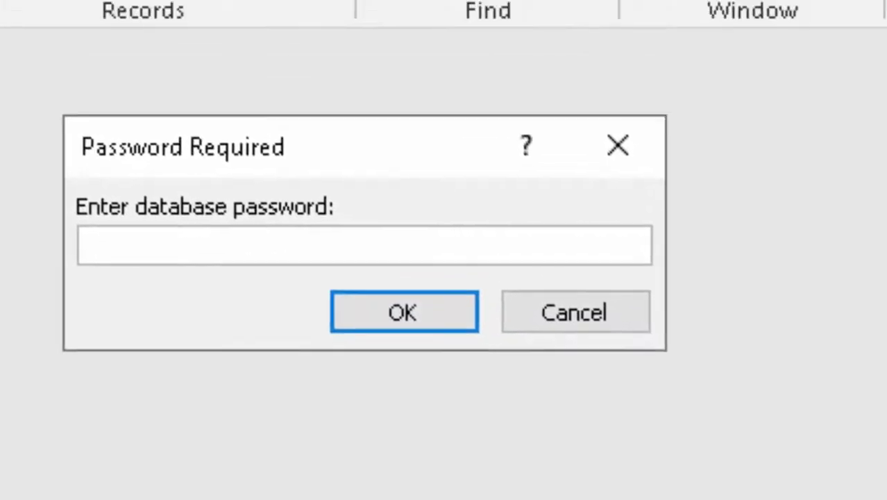
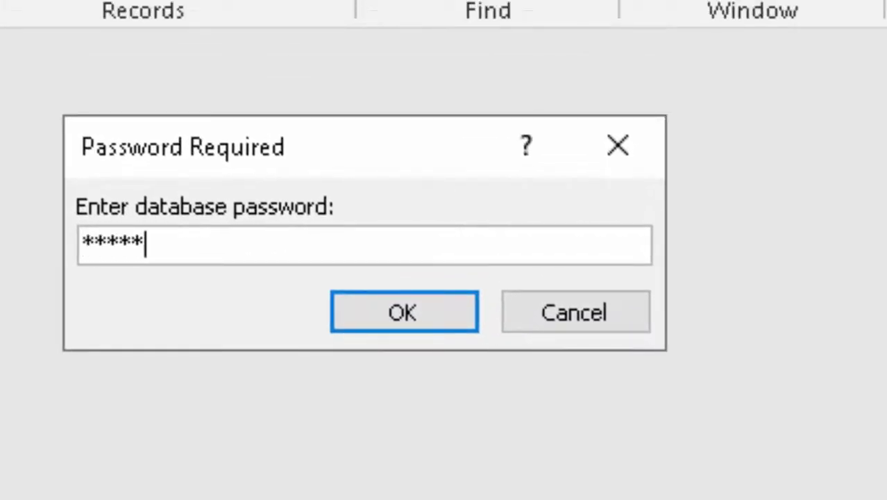
{"action": "key", "text": "Return"}
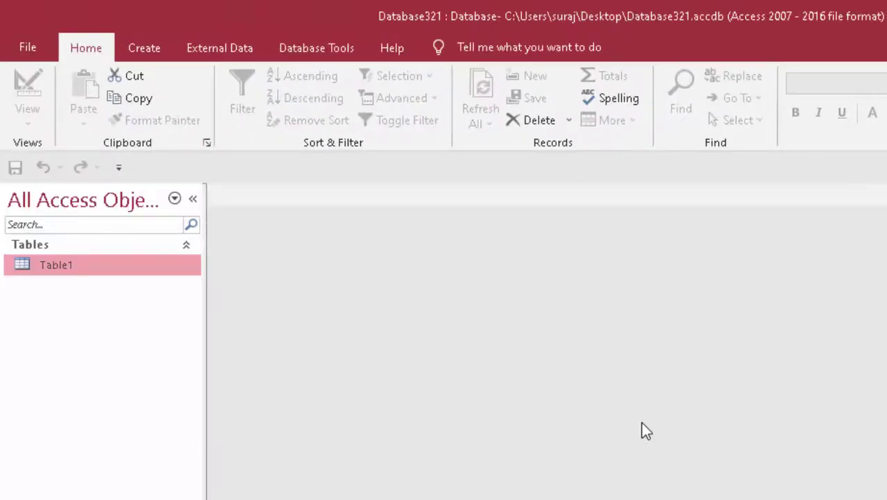